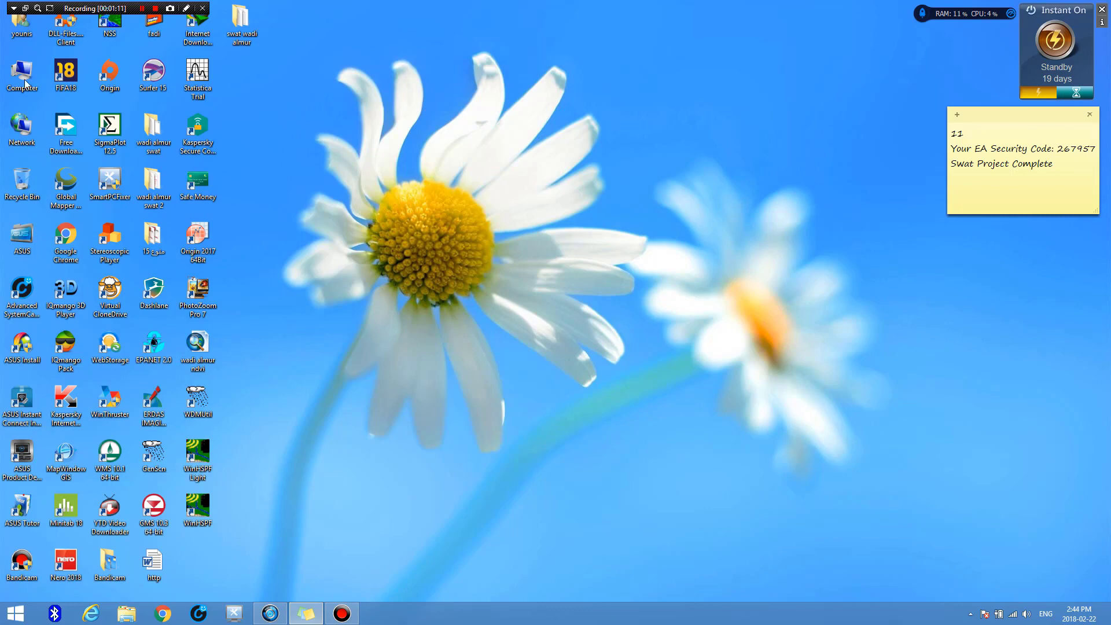
- Open the SWAT_US_SSURGO_Soils folder inside Desktop important 3 on the Data2 (F:) drive
click(443, 147)
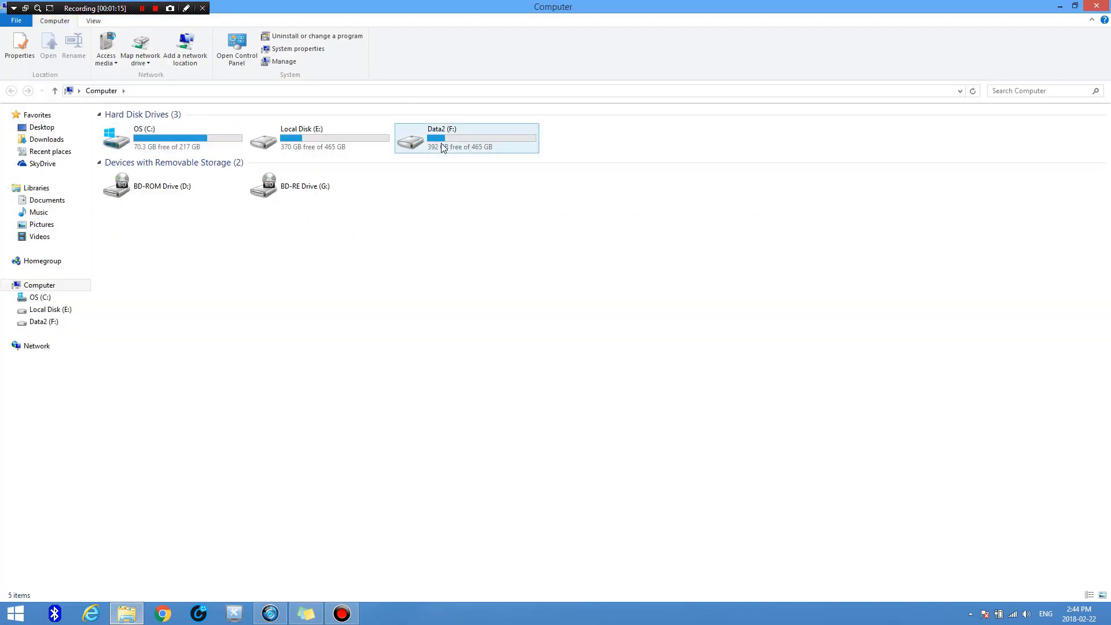
double_click(444, 147)
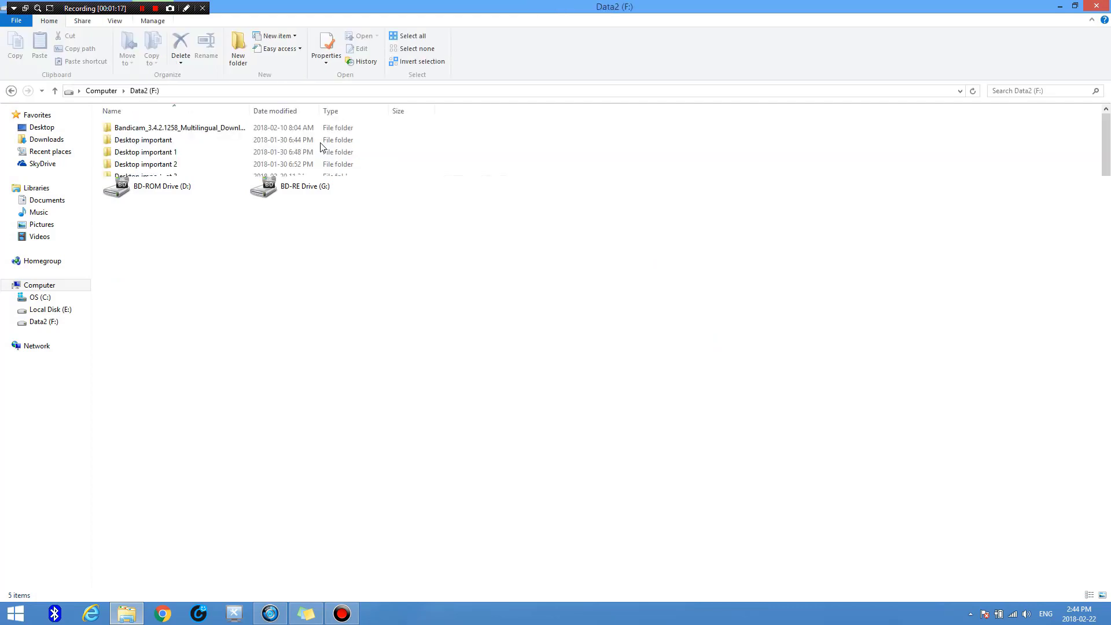
key(d)
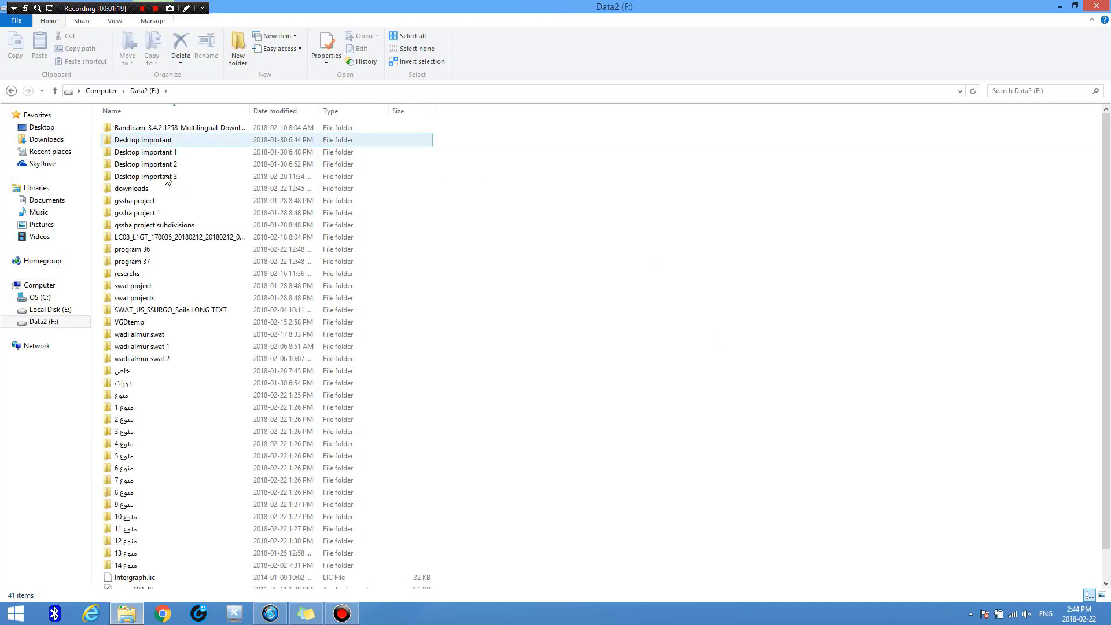
double_click(166, 179)
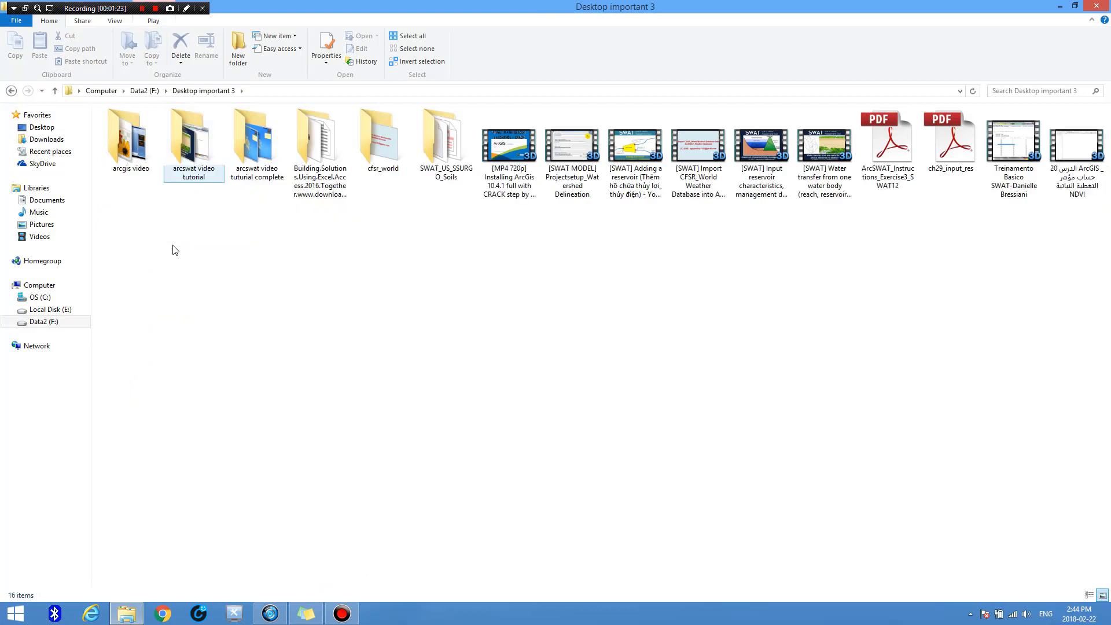
click(440, 152)
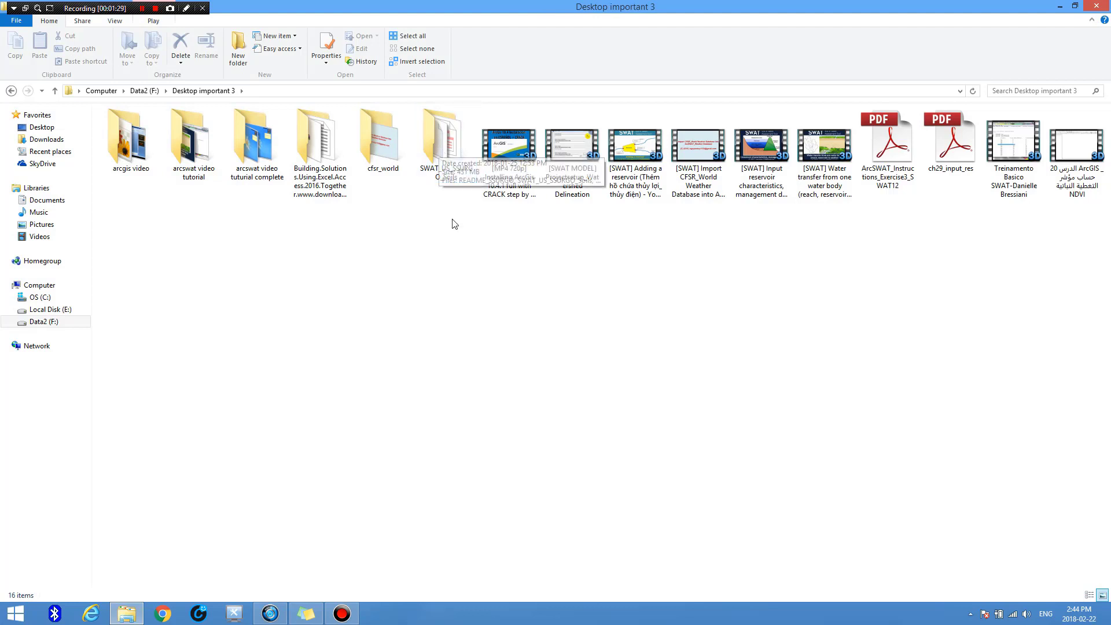
key(space)
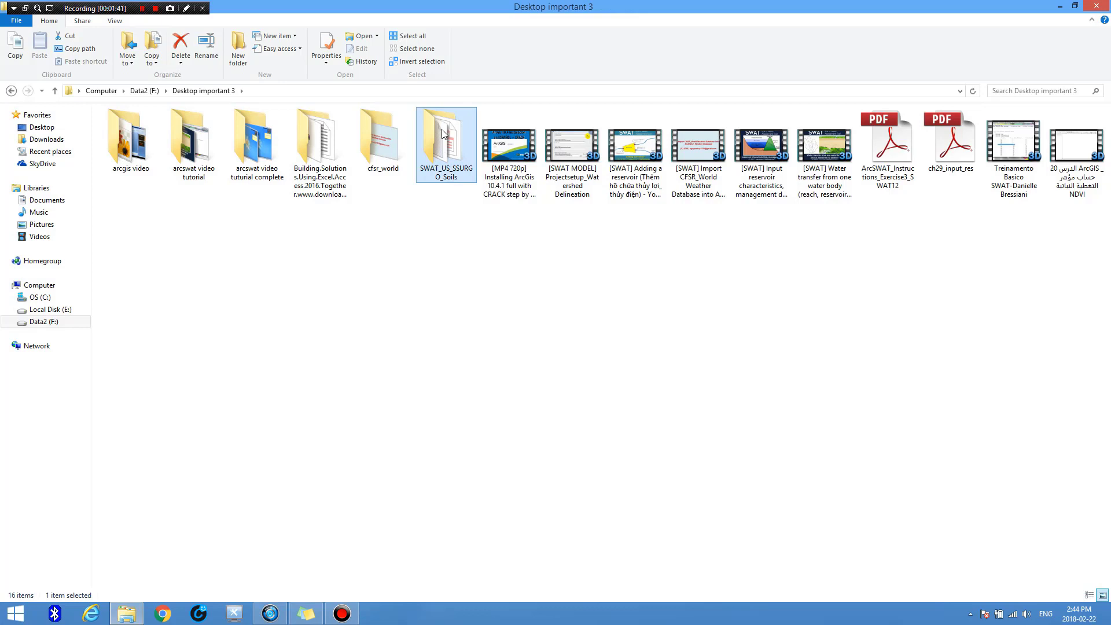
key(Return)
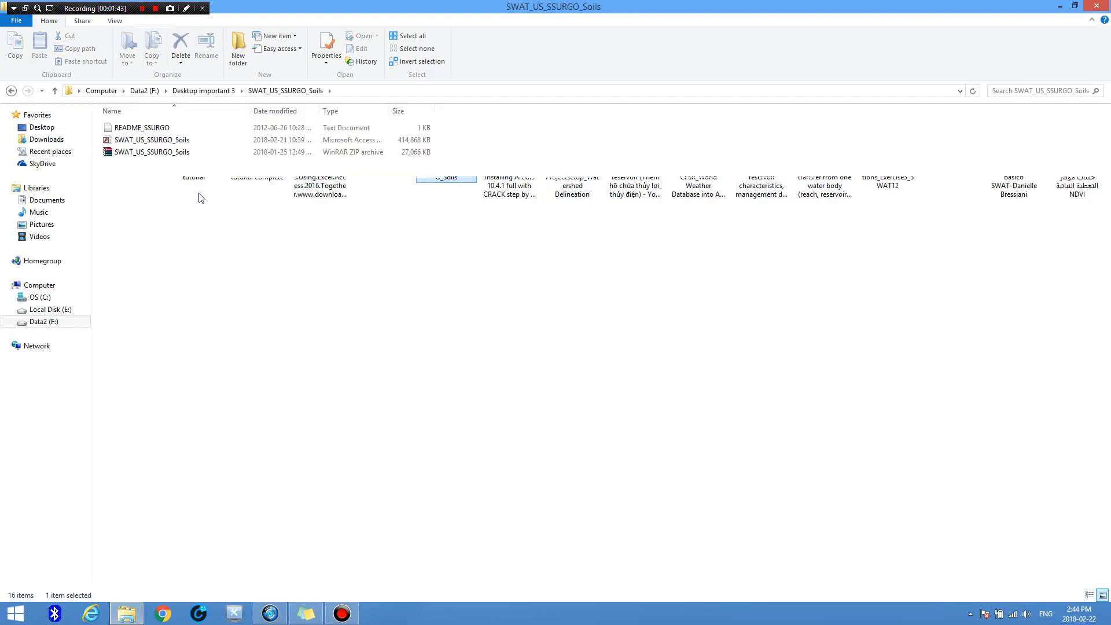
- Copy the SWAT_US_SSURGO_Soils Access database to the clipboard and close the folder window
click(143, 149)
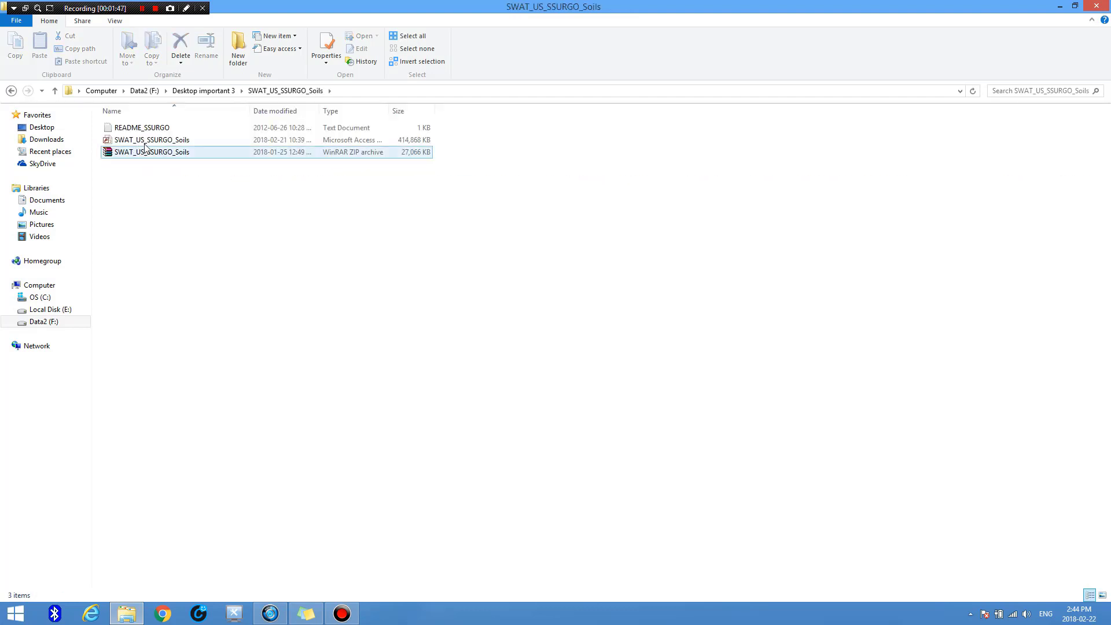
click(172, 143)
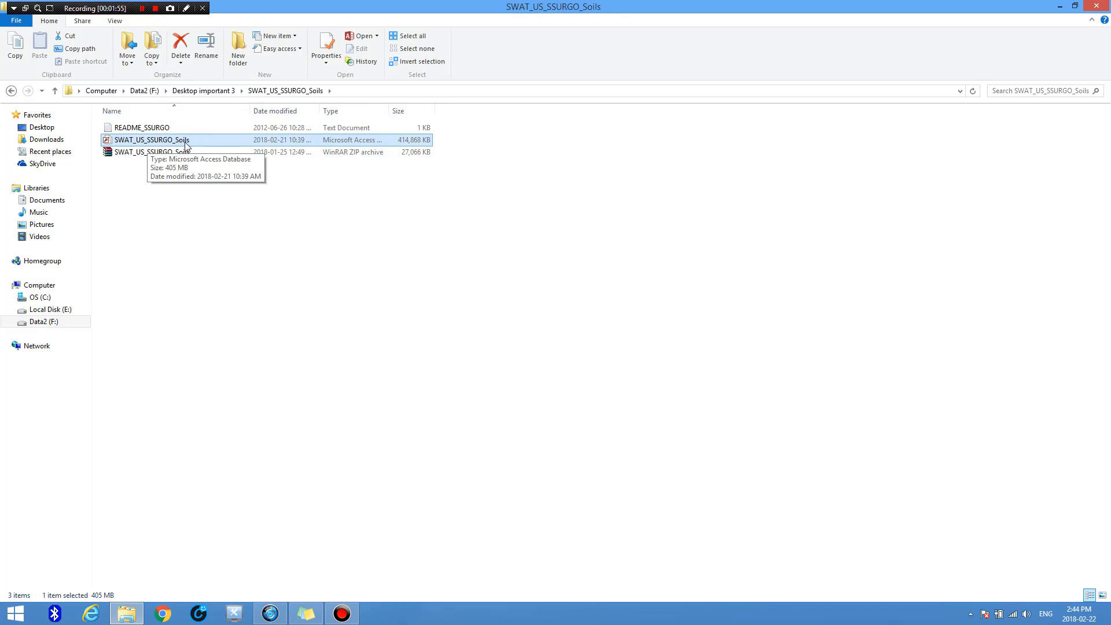
shift+click(152, 148)
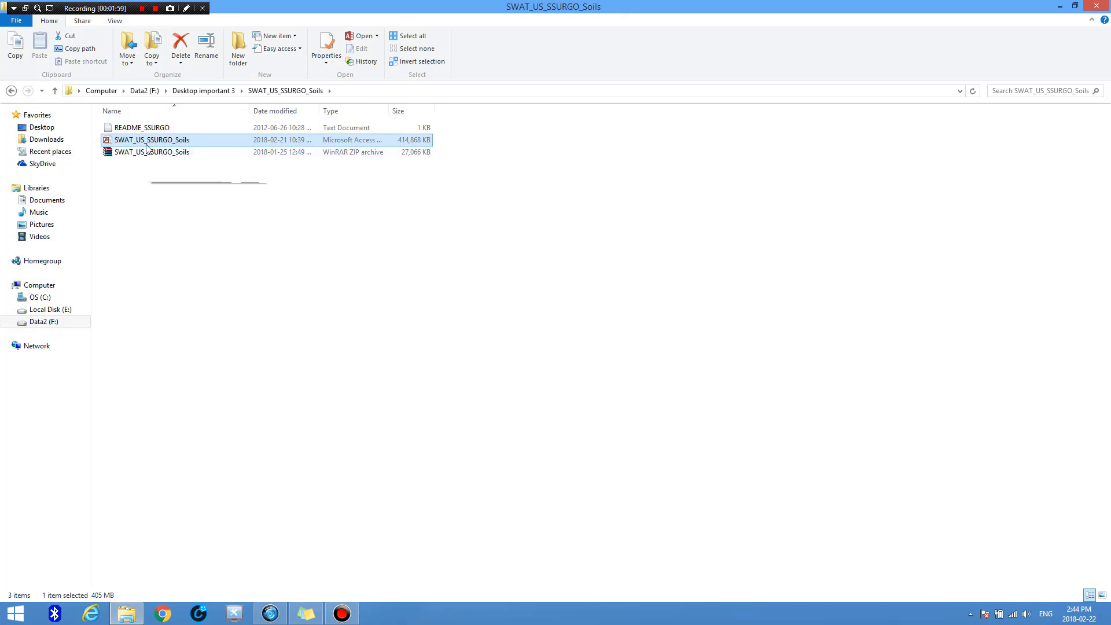
click(11, 47)
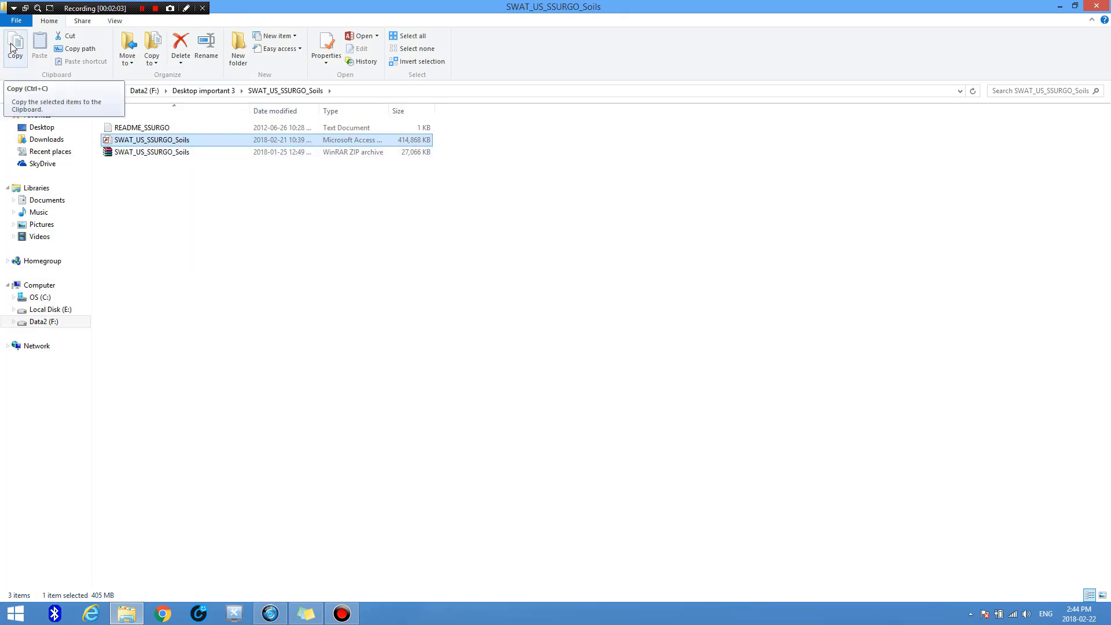
click(12, 48)
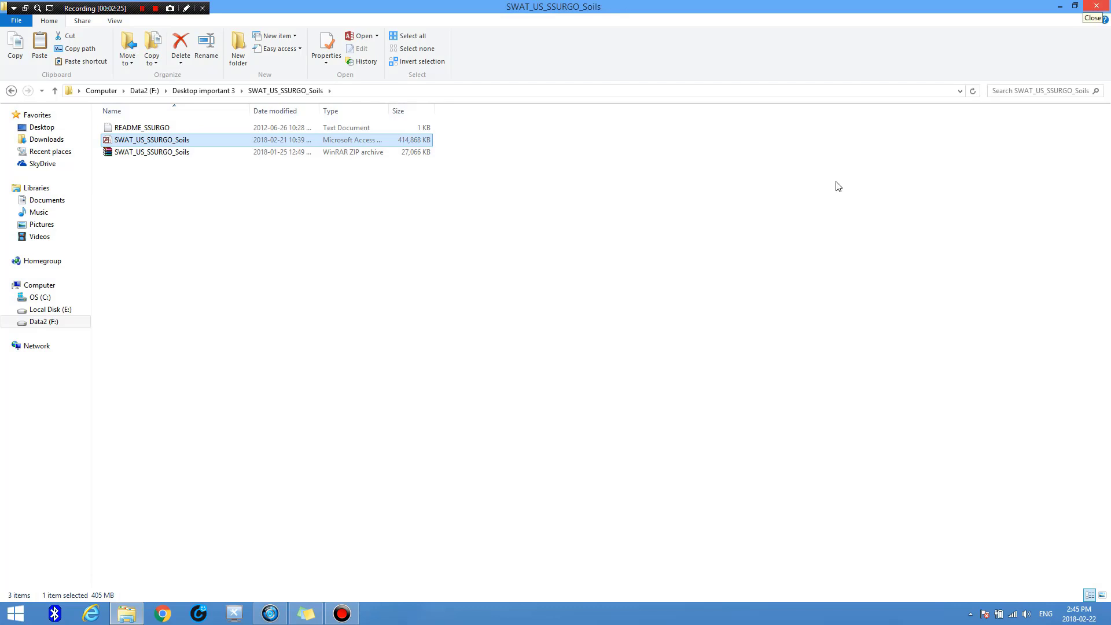
key(alt+F4)
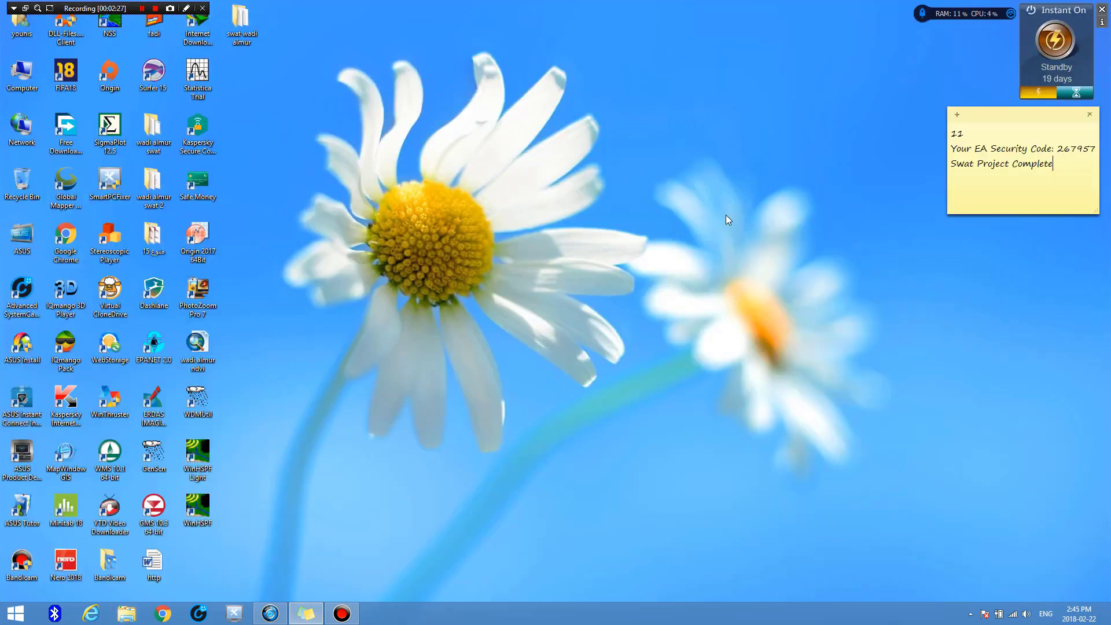
- Open the SWAT\ArcSWAT\Databases folder on the OS (C:) drive
click(25, 72)
click(25, 72)
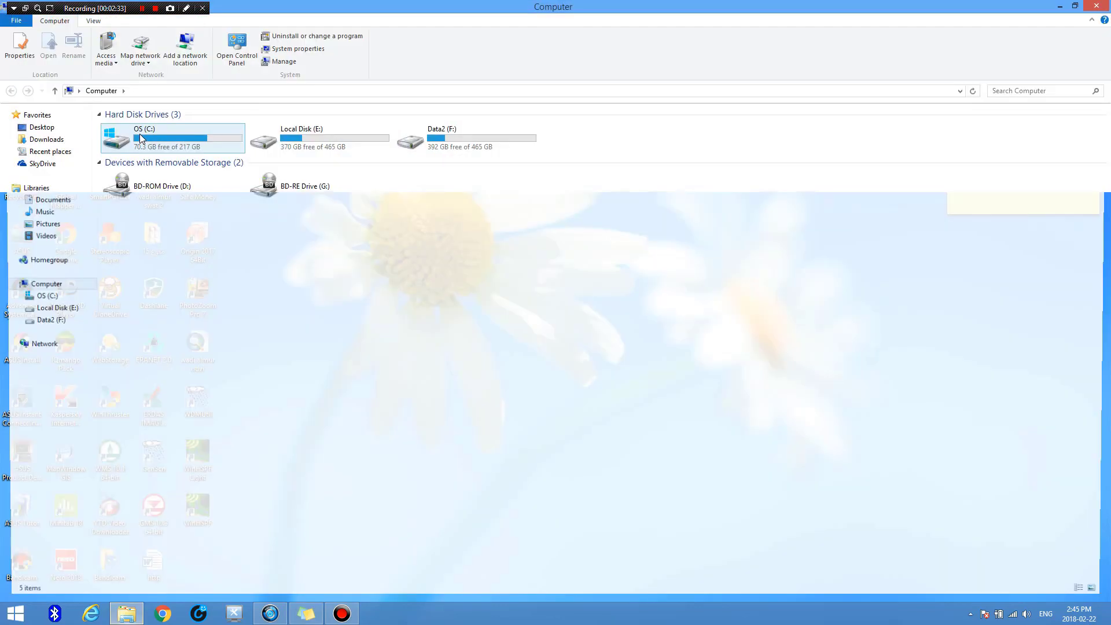
click(140, 138)
double_click(140, 139)
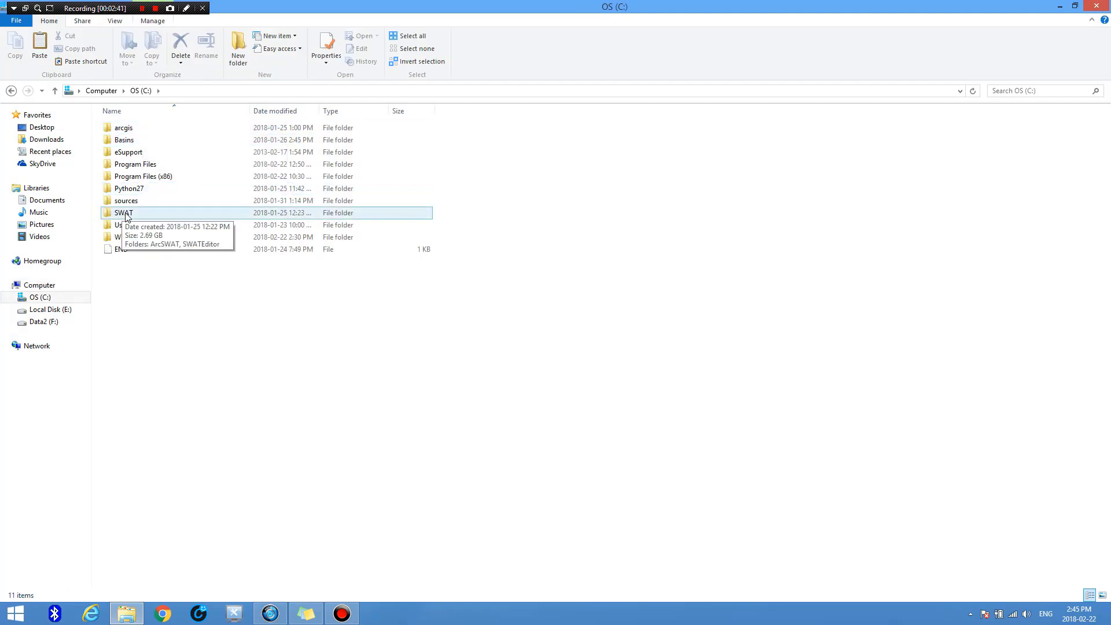
double_click(125, 214)
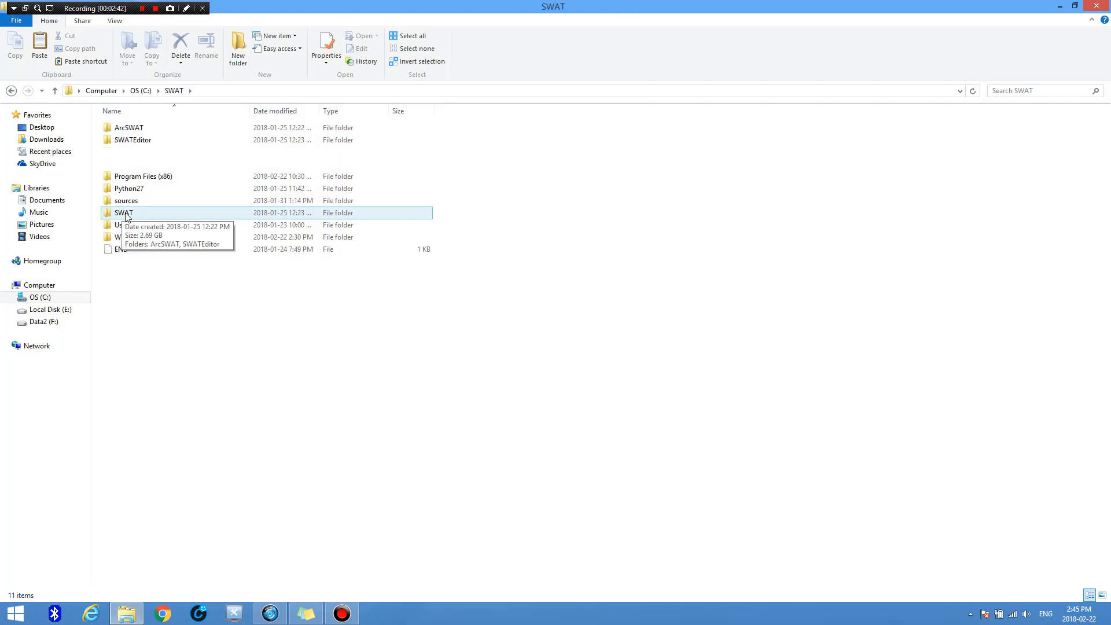
click(131, 132)
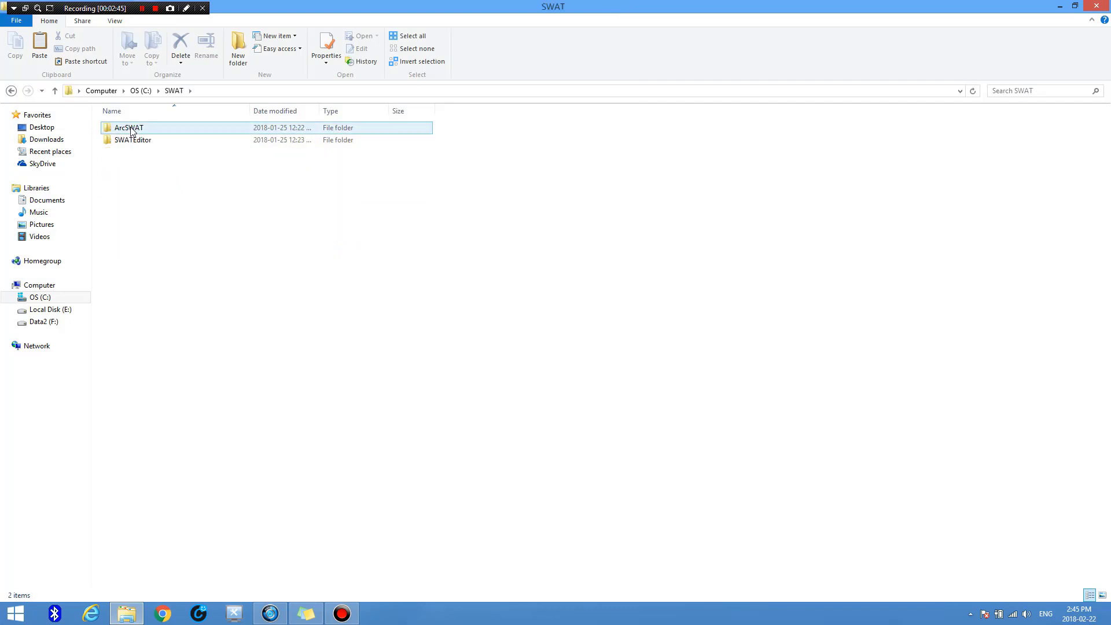
double_click(131, 132)
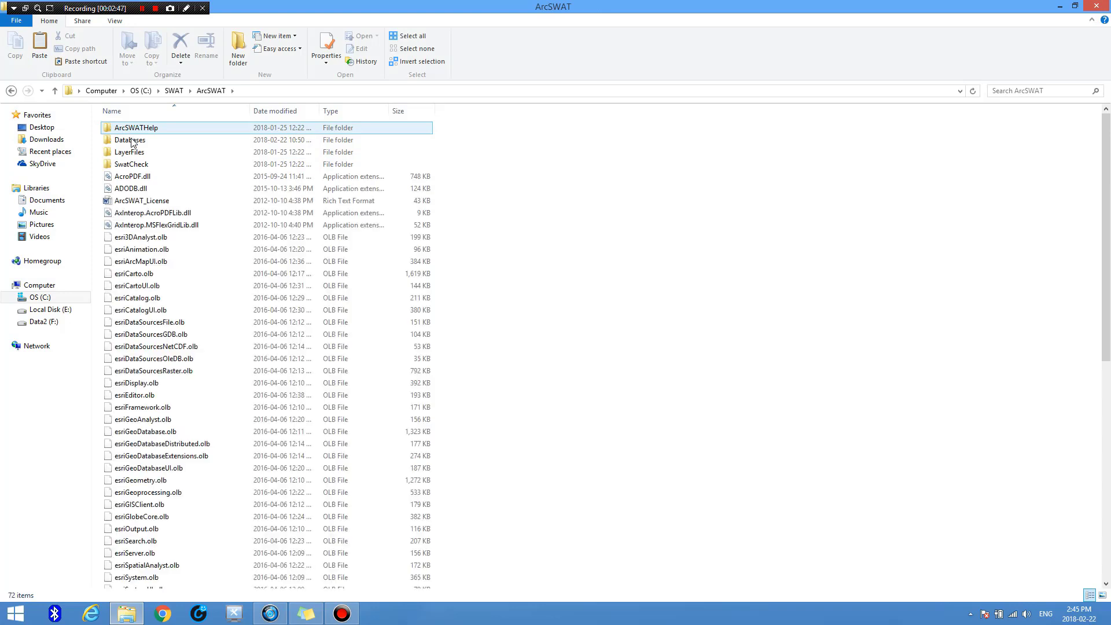
click(132, 142)
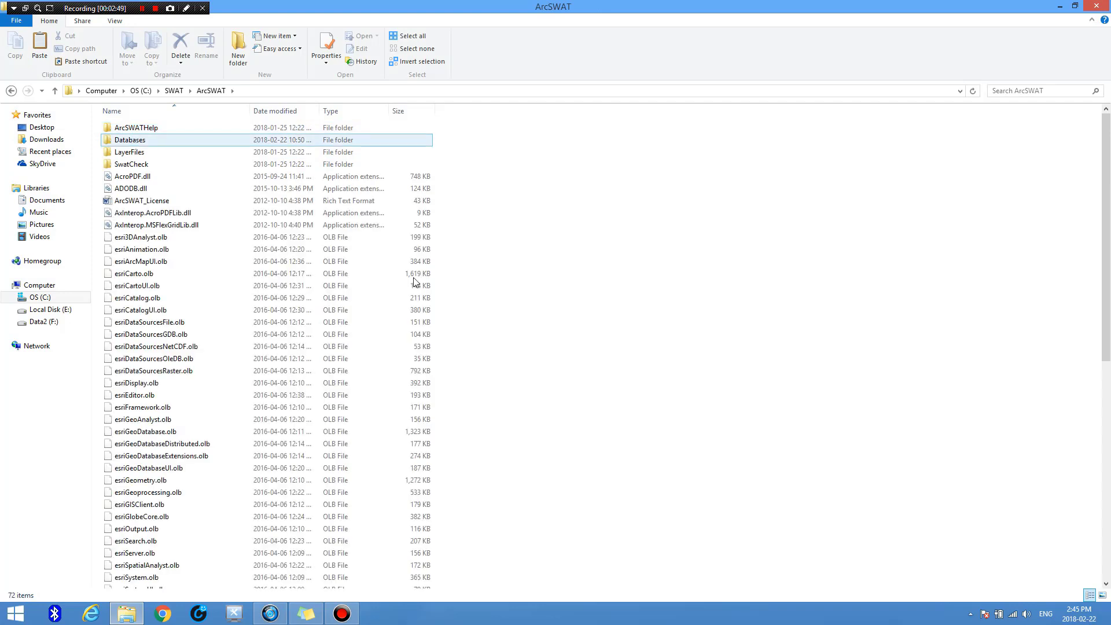
key(Return)
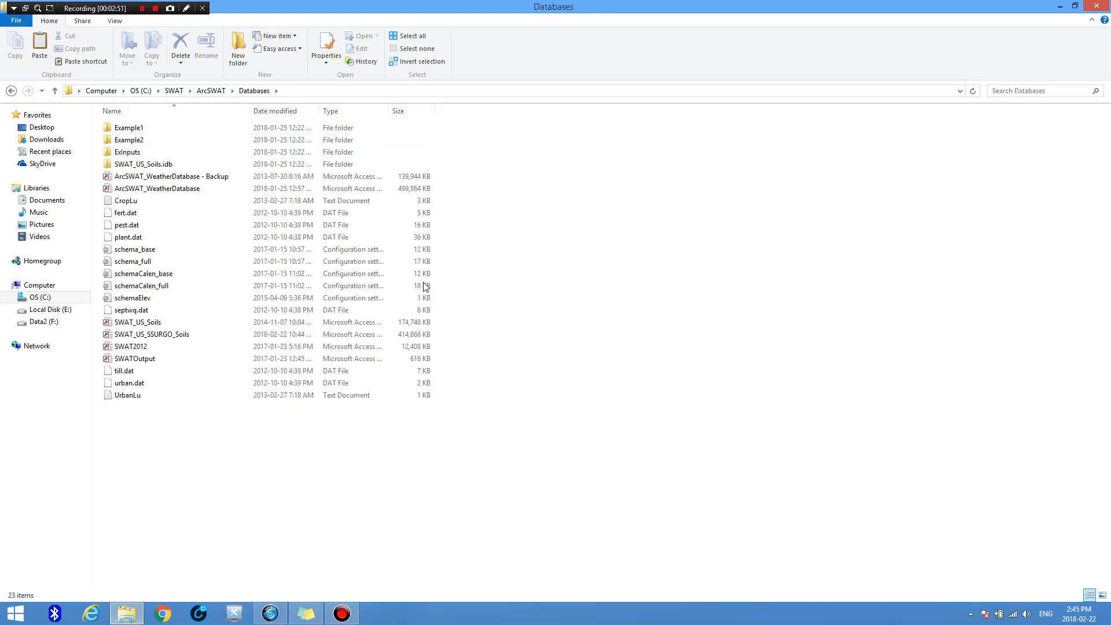
- Paste the copied SWAT_US_SSURGO_Soils database into the ArcSWAT Databases folder and close the folder window
click(424, 281)
click(420, 284)
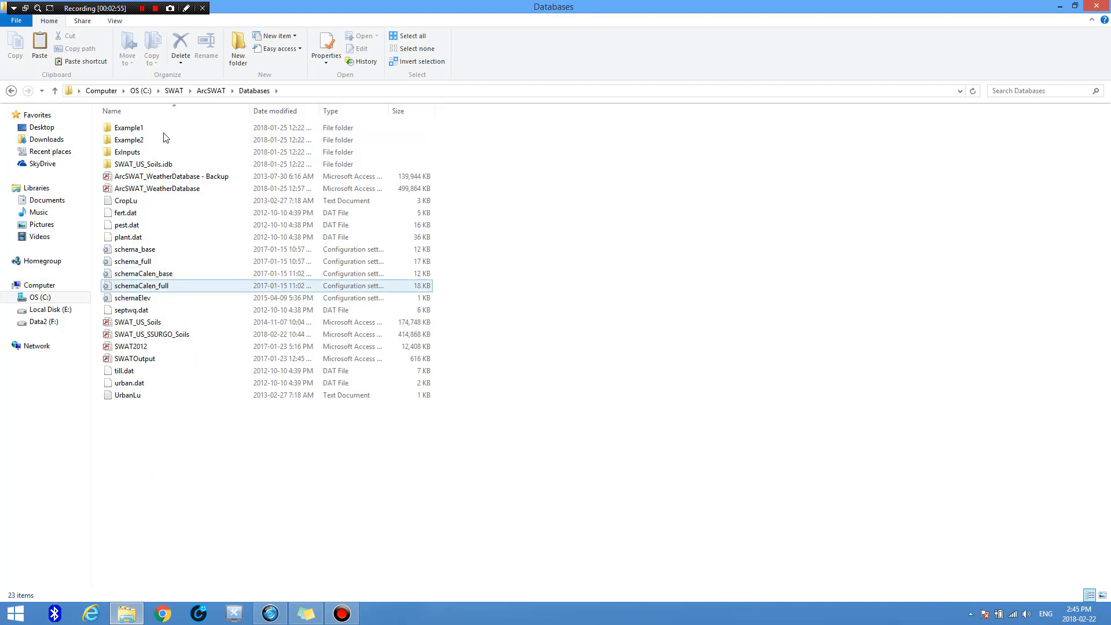
key(Up)
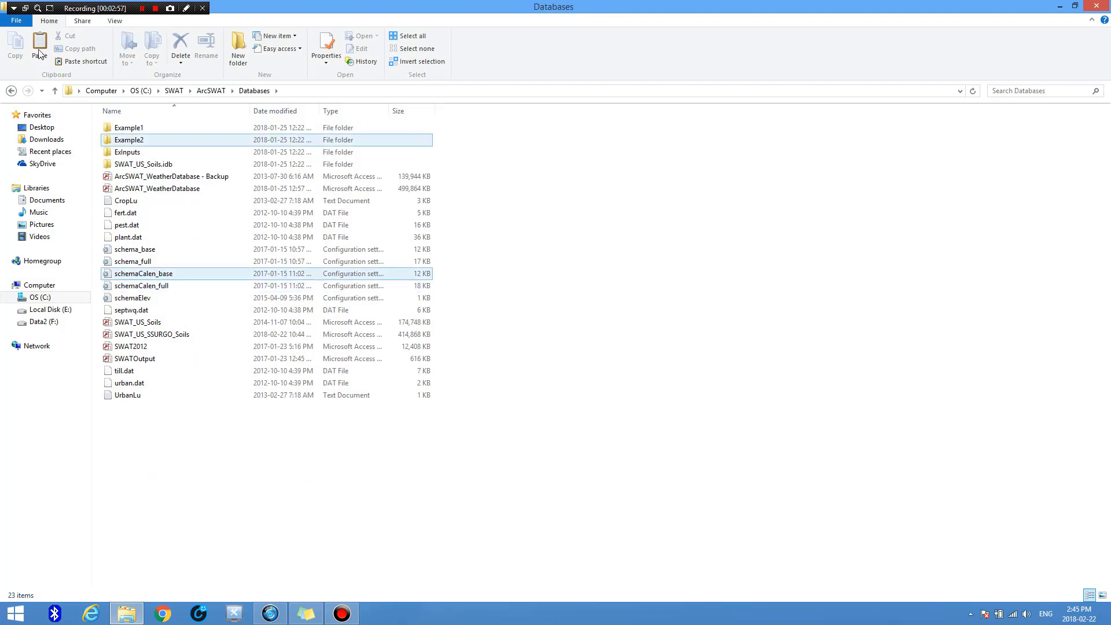
click(39, 54)
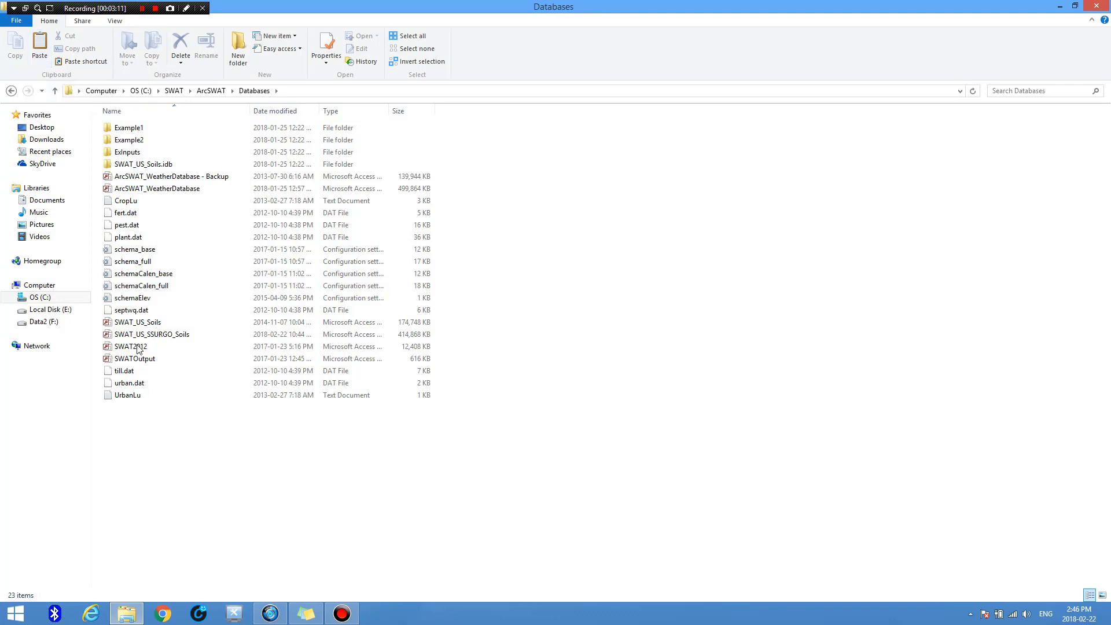
click(139, 322)
click(184, 335)
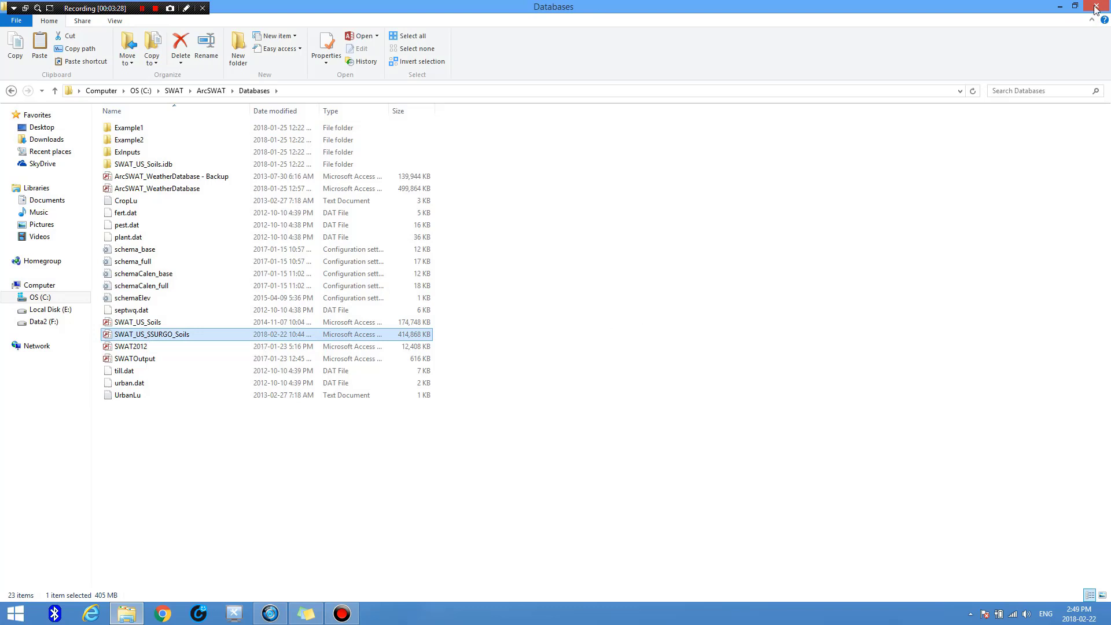
key(alt+F4)
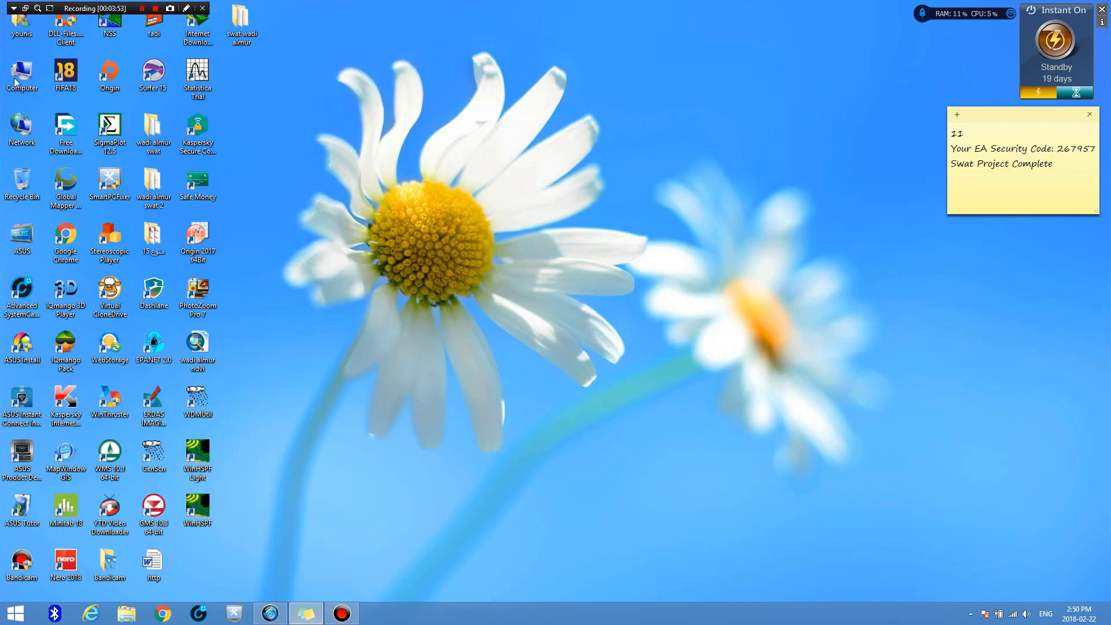
- Open the cfsr_world folder inside Desktop important 3 on the Data2 (F:) drive
click(21, 128)
key(Up)
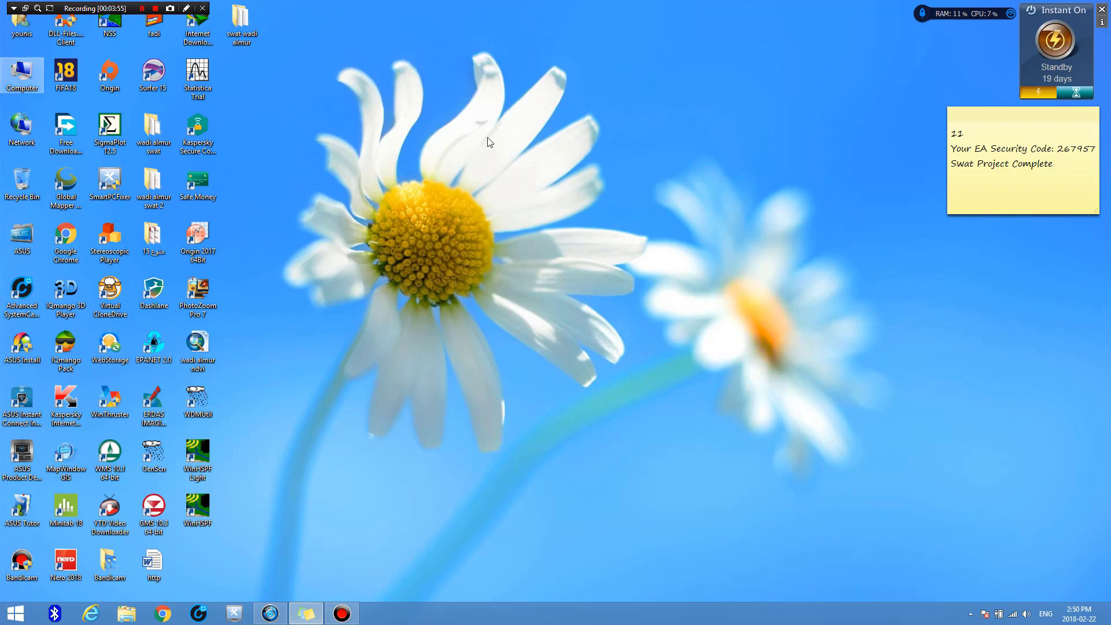
key(Return)
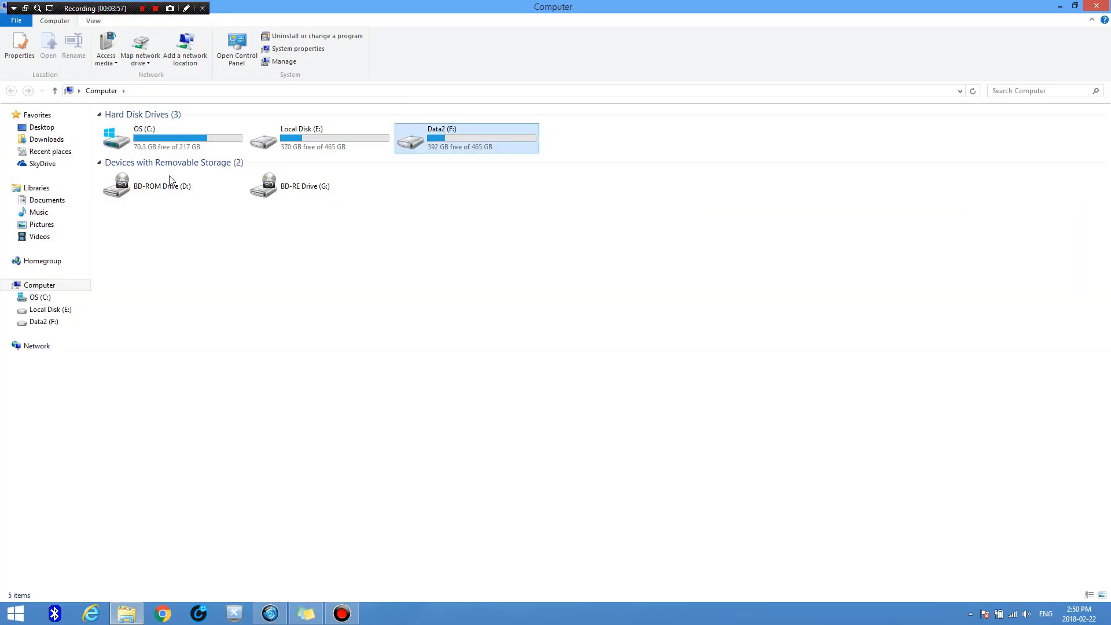
key(Return)
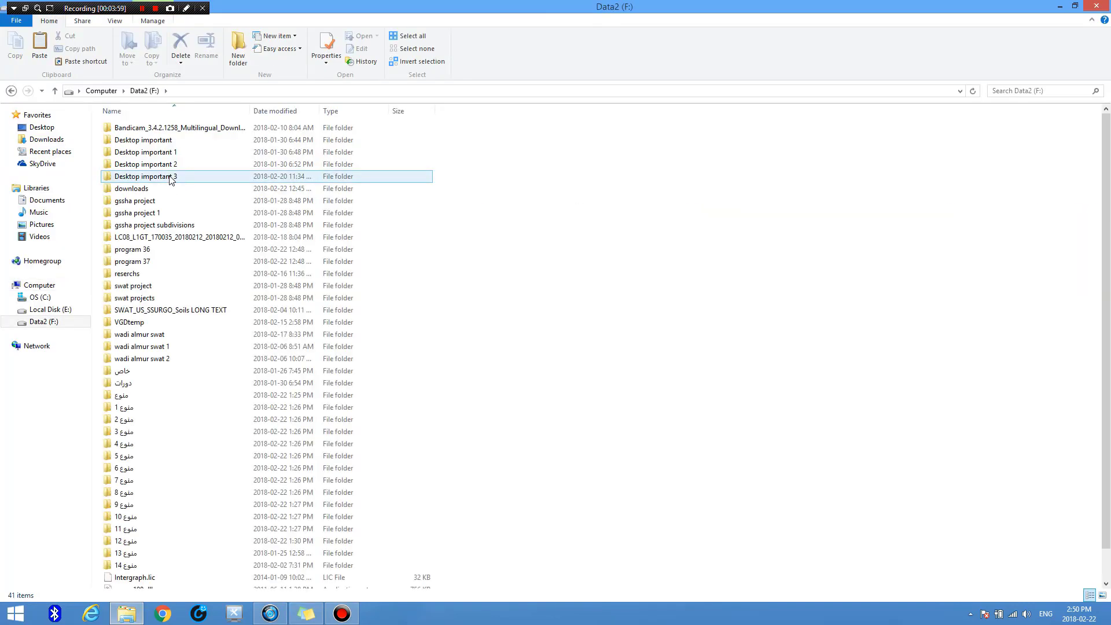
double_click(172, 178)
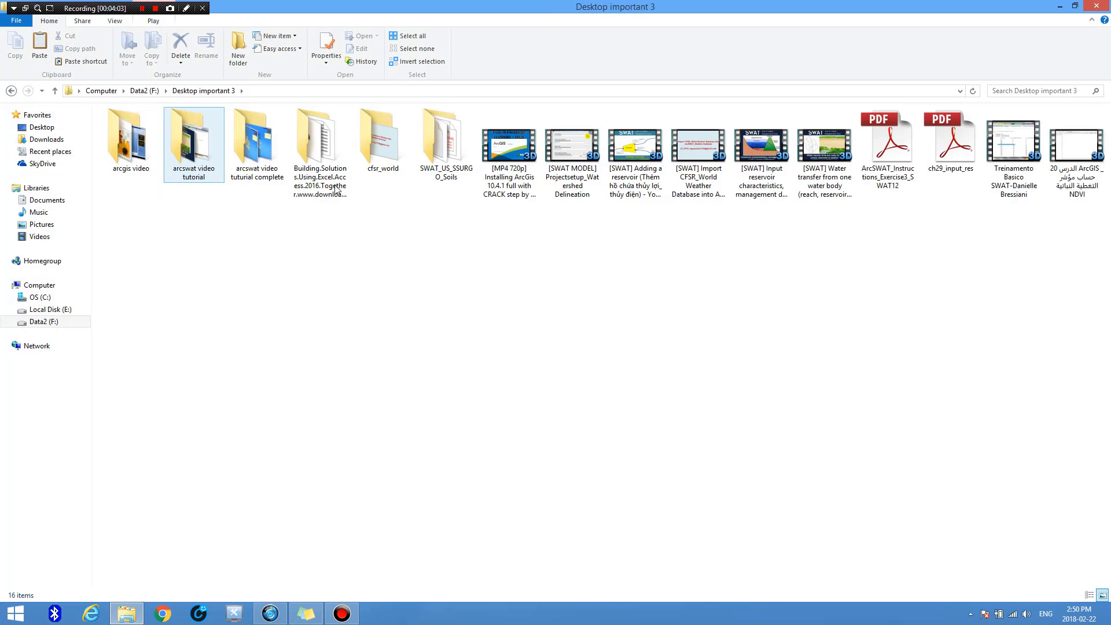
key(Right)
key(Right)
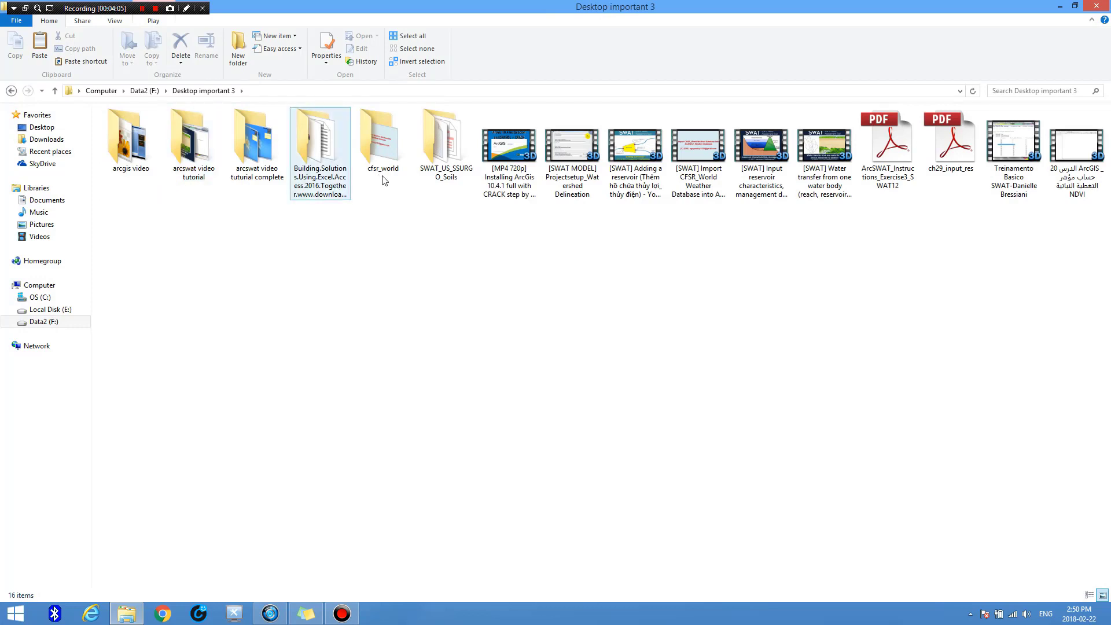
key(Right)
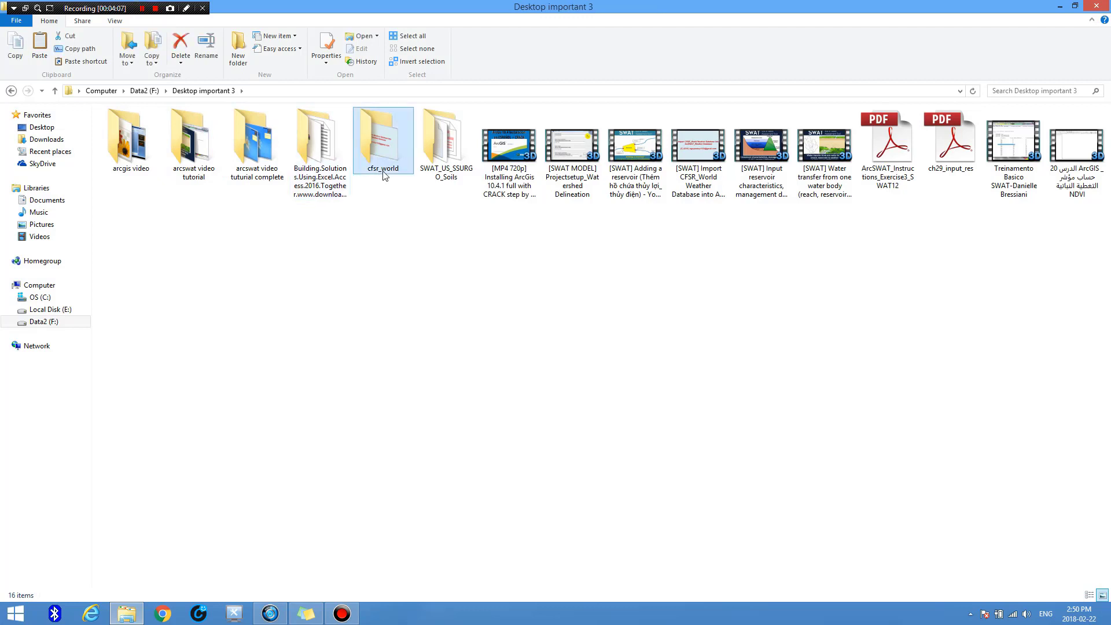
click(382, 154)
double_click(382, 152)
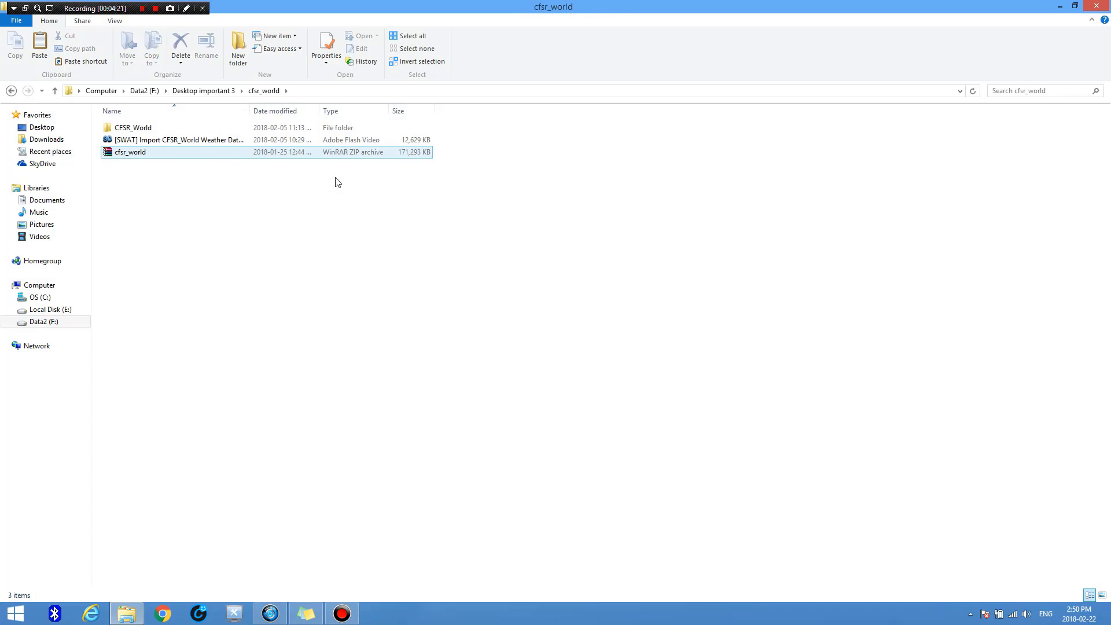
- Open the CFSR_World subfolder and select the CFSR_World Access database inside it
click(140, 176)
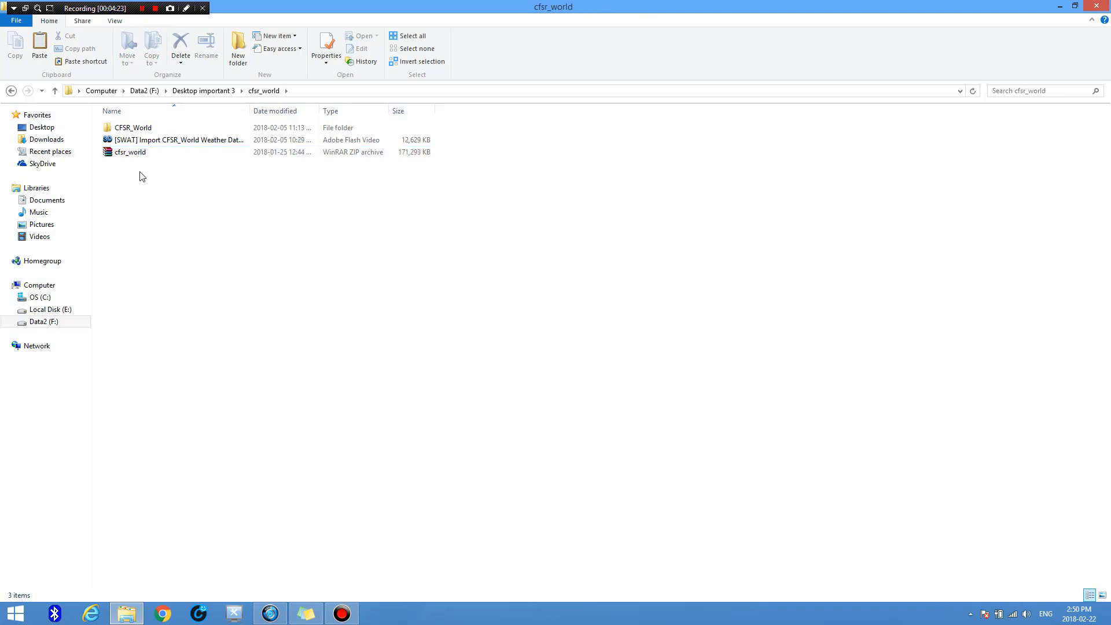
click(122, 137)
click(138, 132)
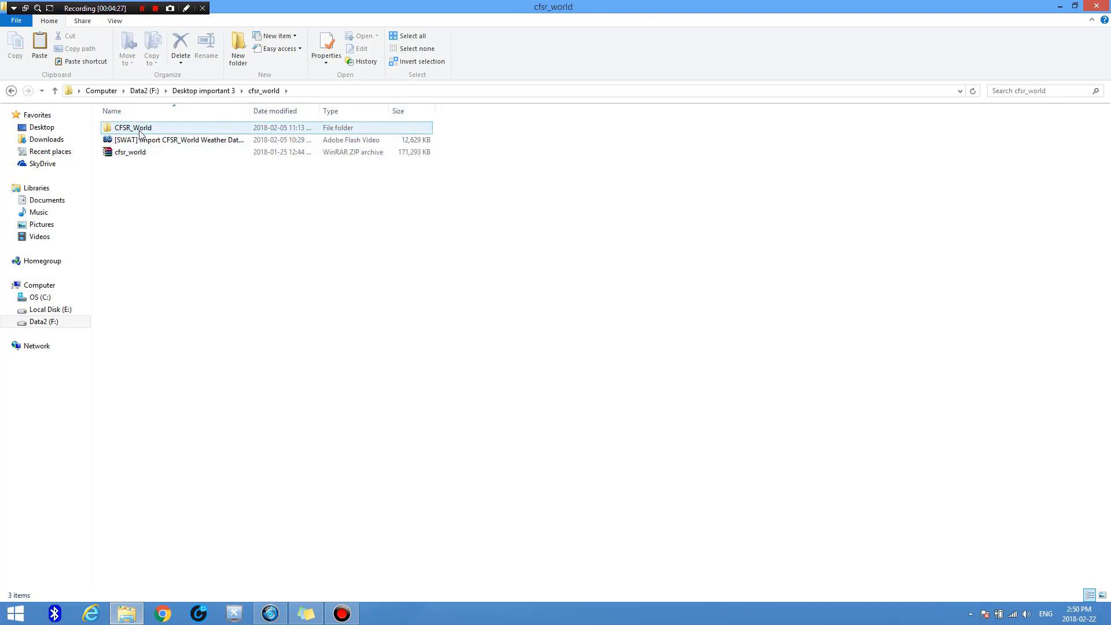
click(141, 133)
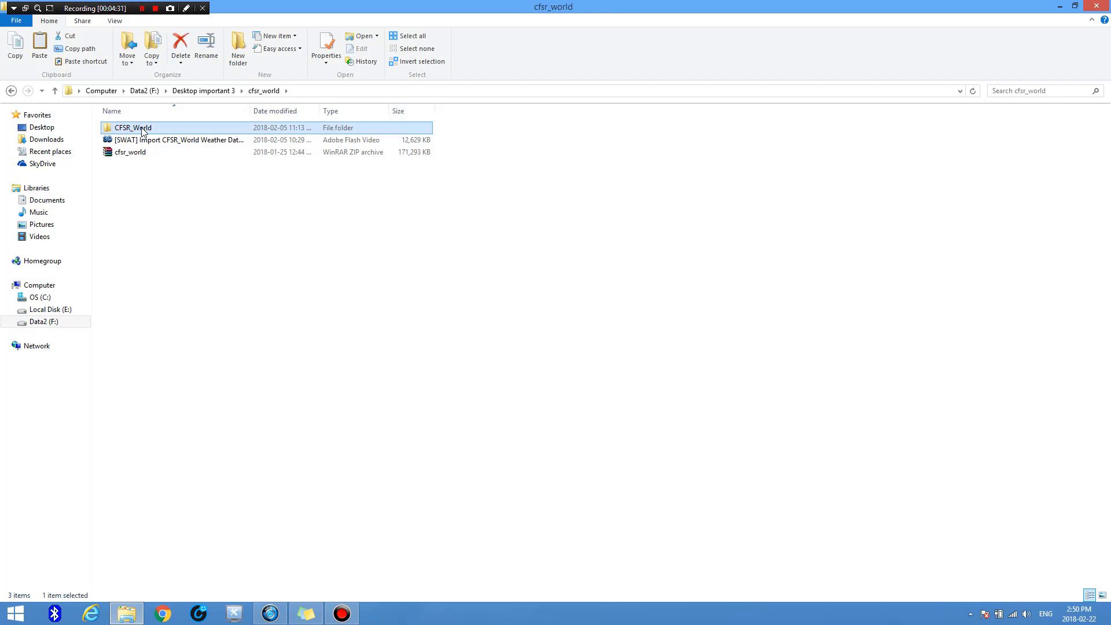
double_click(143, 132)
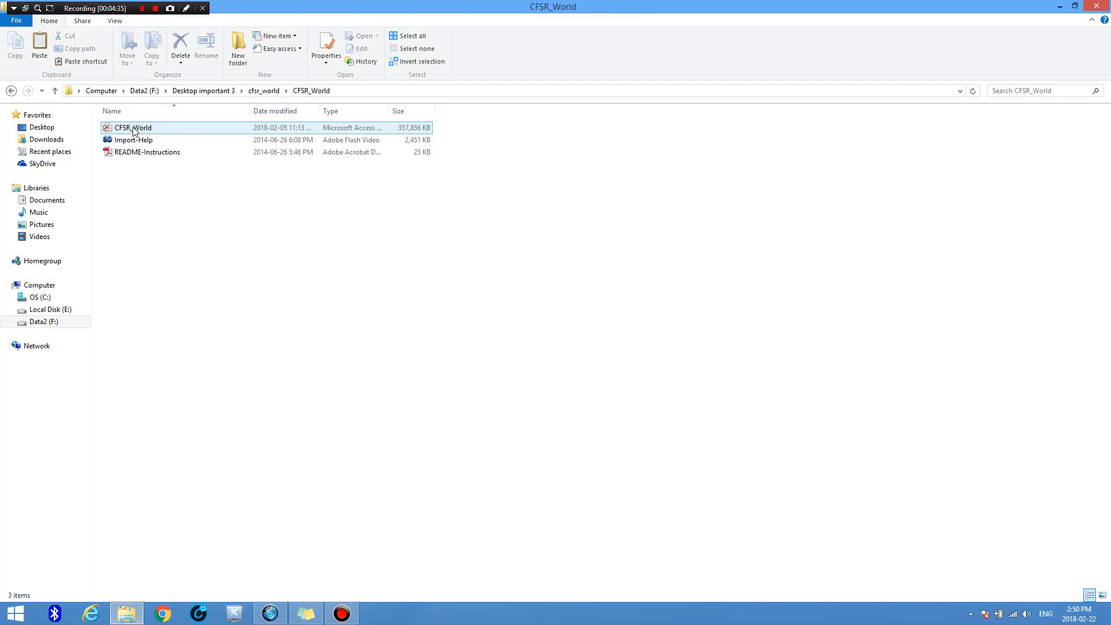
key(Down)
click(134, 130)
click(127, 132)
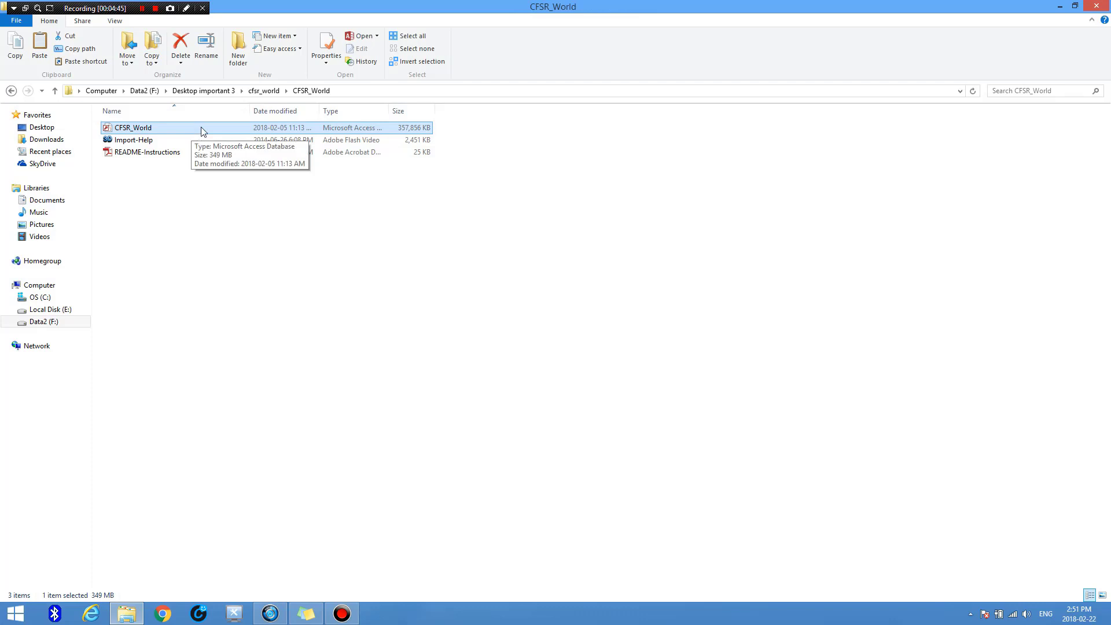
- Play the Import-Help video in Windows Media Player to review the weather database import procedure, and close the player
click(144, 144)
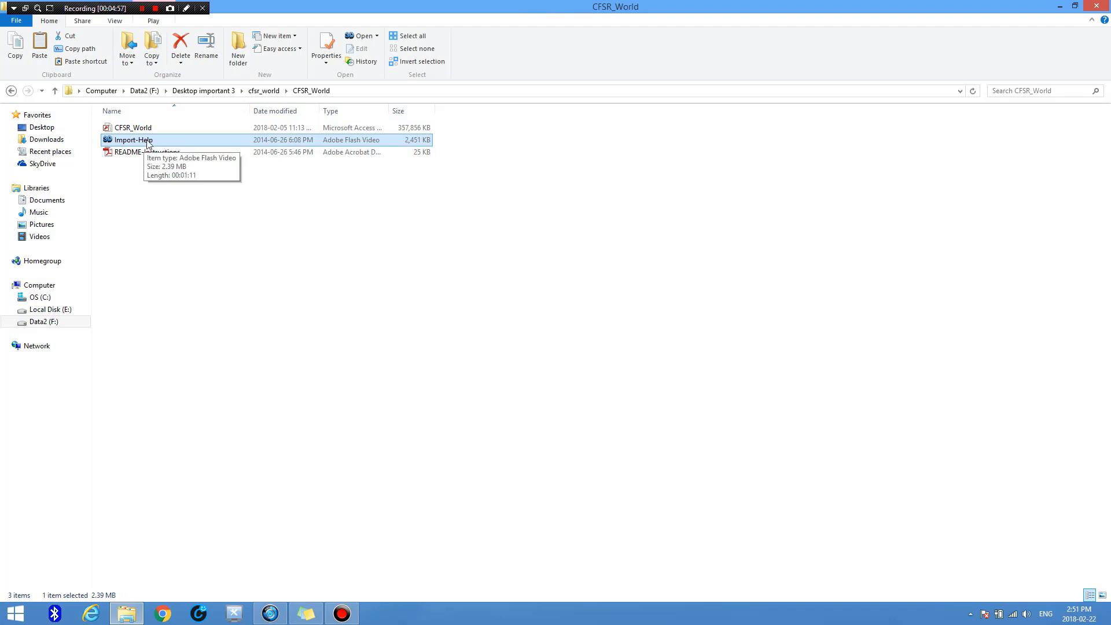
click(147, 140)
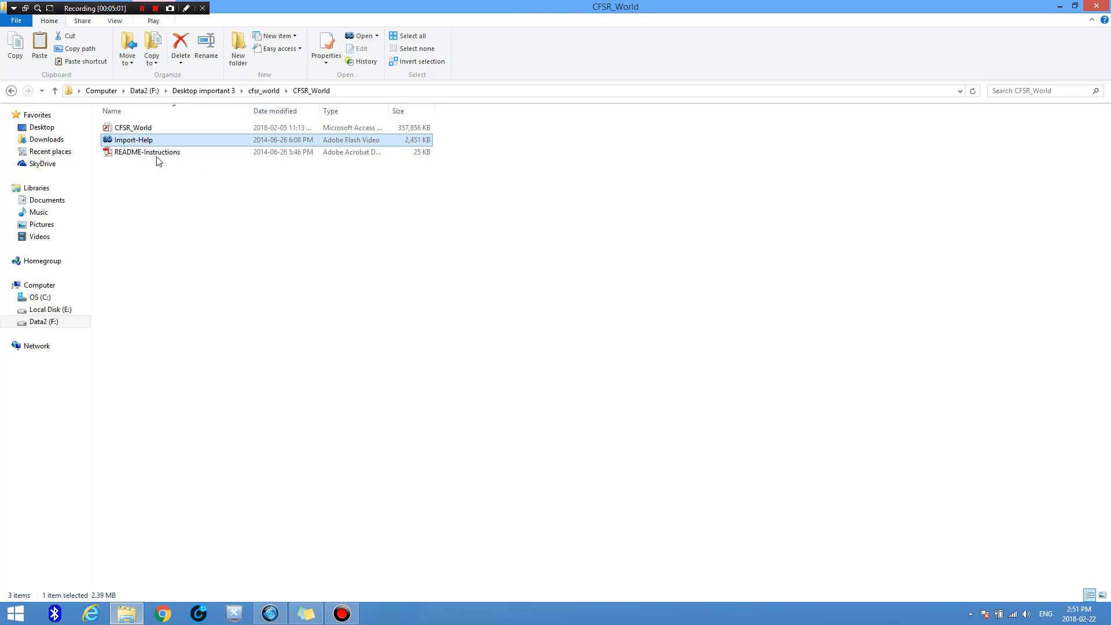
right_click(147, 140)
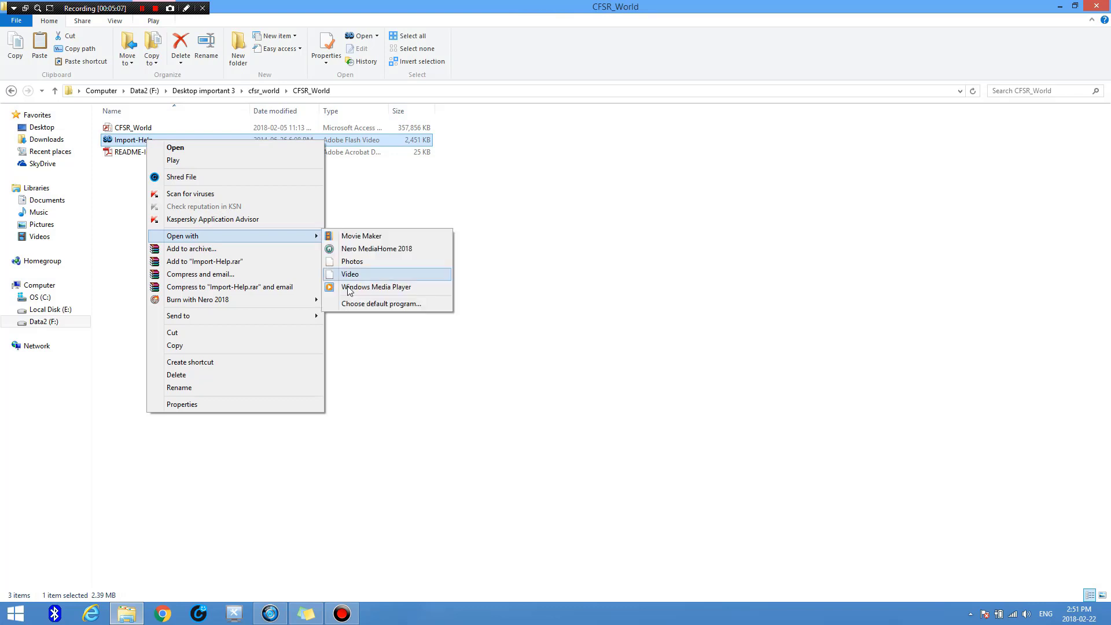
click(350, 288)
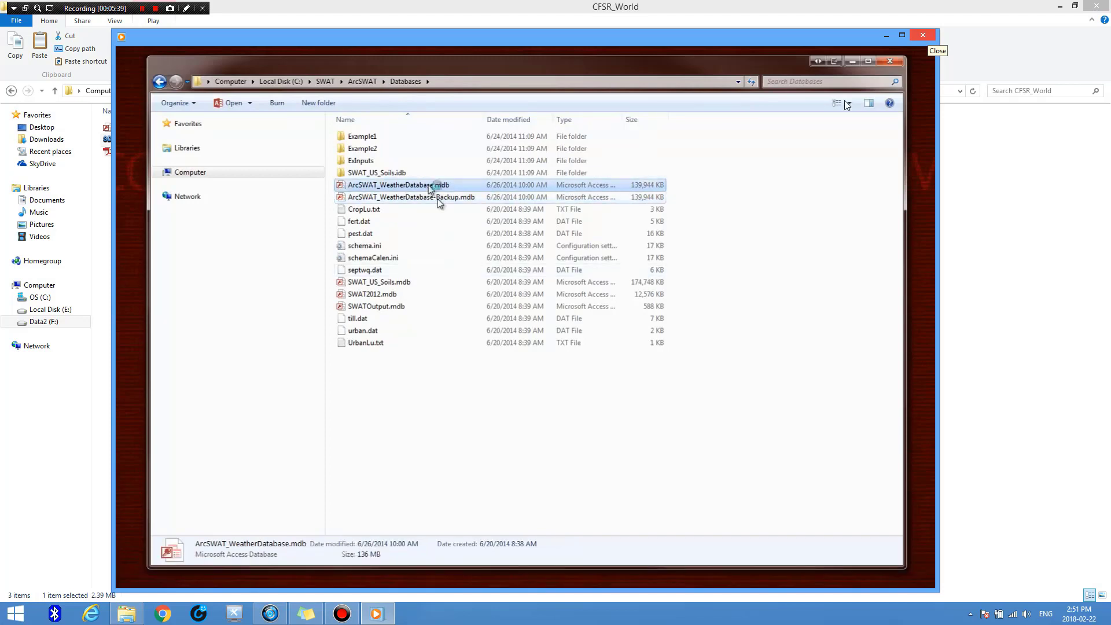
click(923, 35)
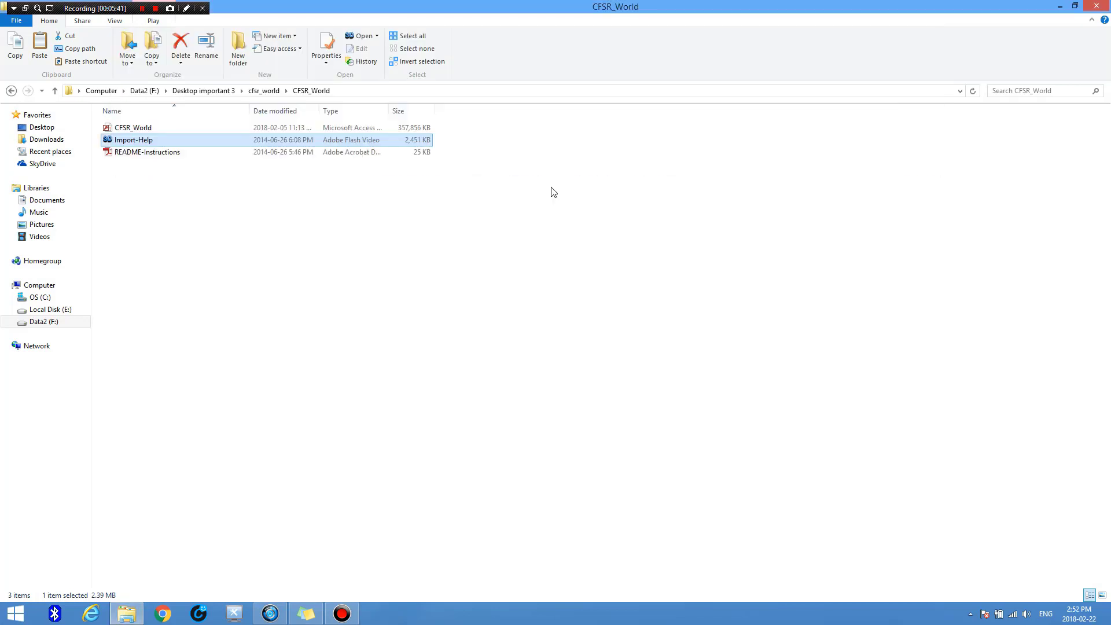
ctrl+click(130, 143)
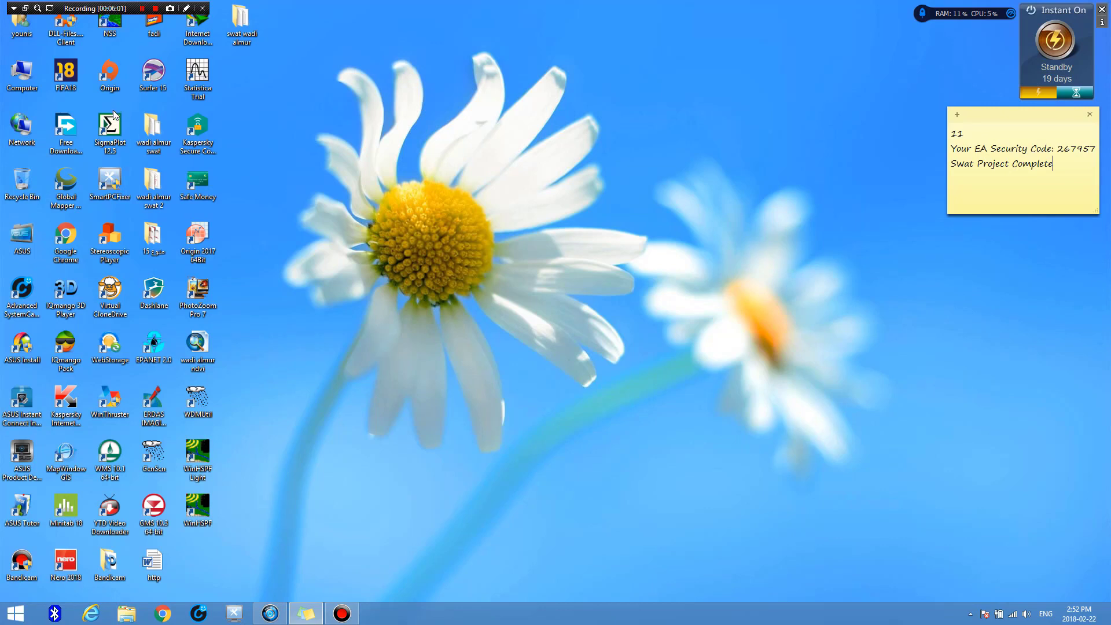
- Open the SWAT\ArcSWAT\Databases folder on the OS (C:) drive from Computer
click(29, 82)
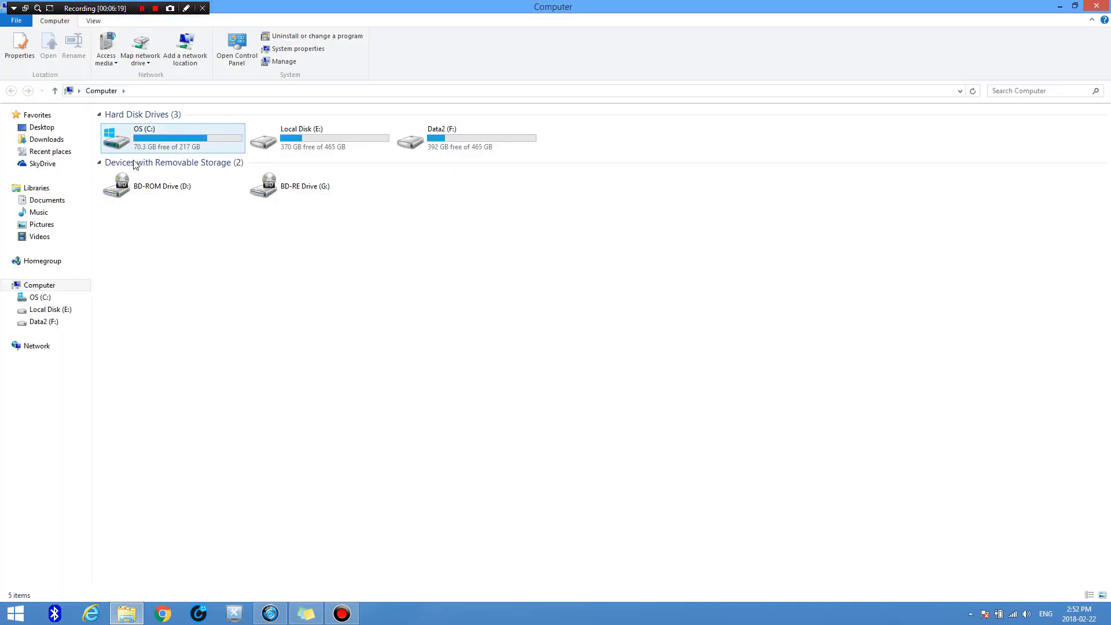
double_click(132, 138)
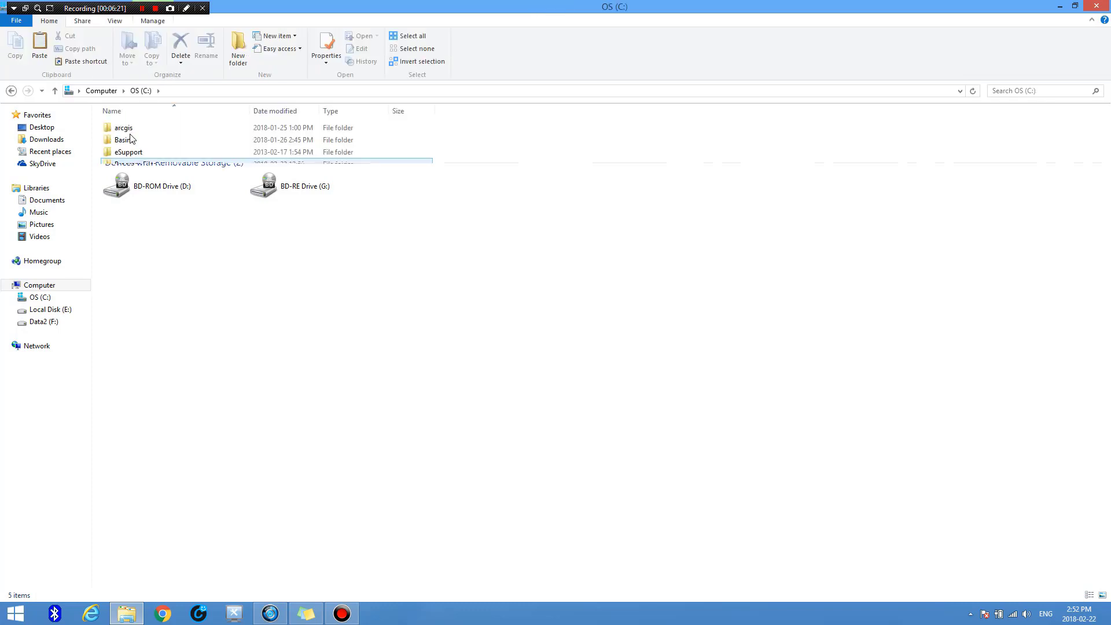
text(swat)
key(Return)
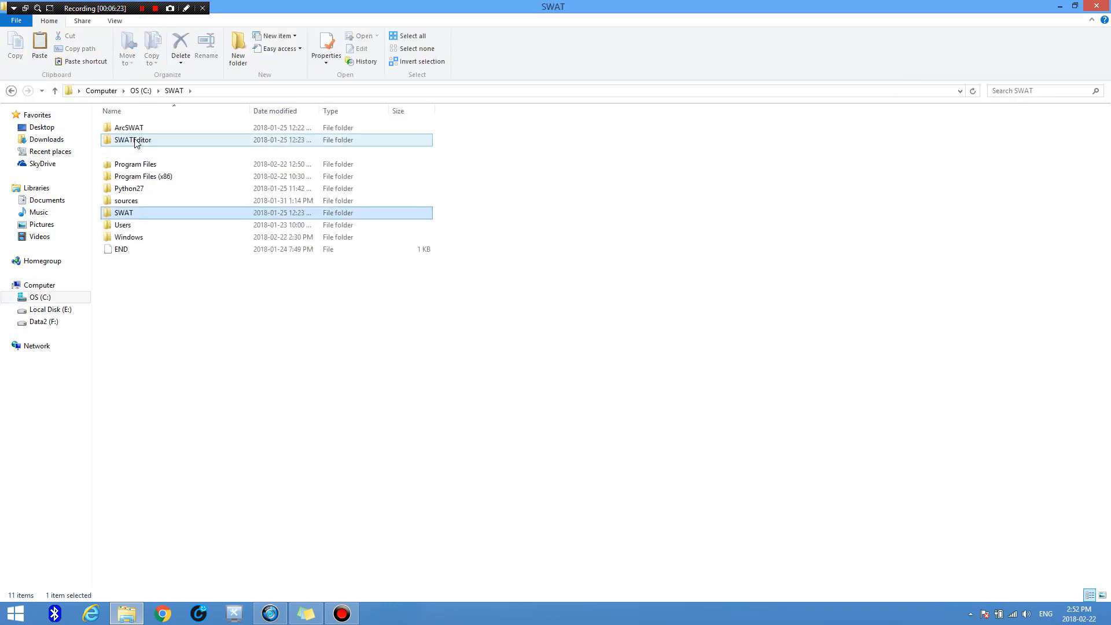
text(arcswat)
key(Return)
text(d)
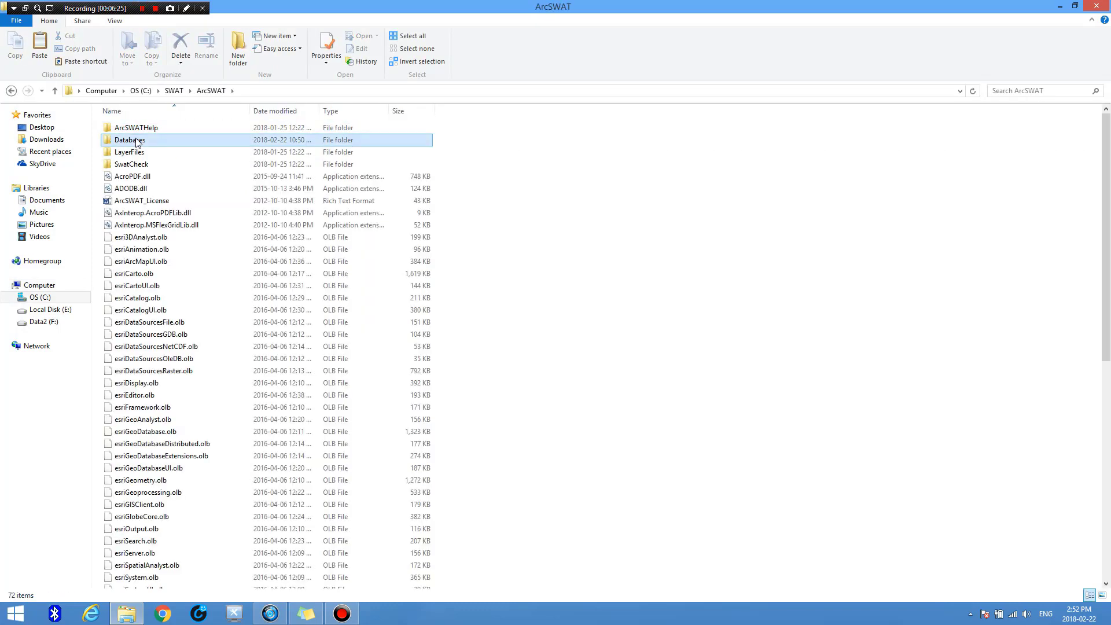
key(Return)
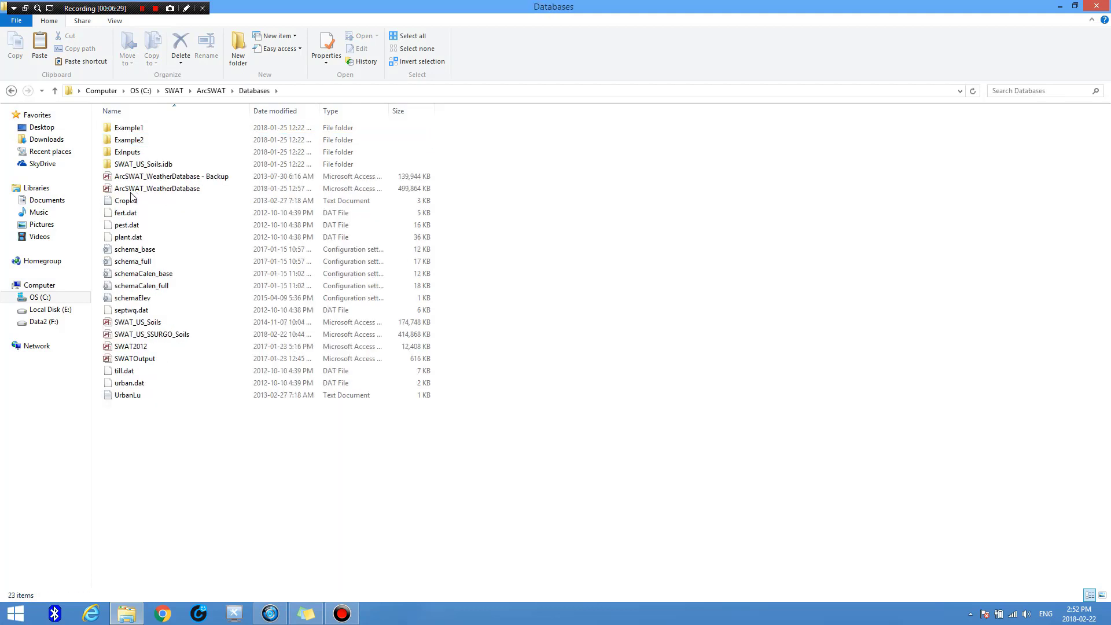
- Inspect the ArcSWAT_WeatherDatabase in the ArcSWAT Databases folder, and check the SWAT_US_SSURGO_Soils database there
click(132, 199)
click(145, 190)
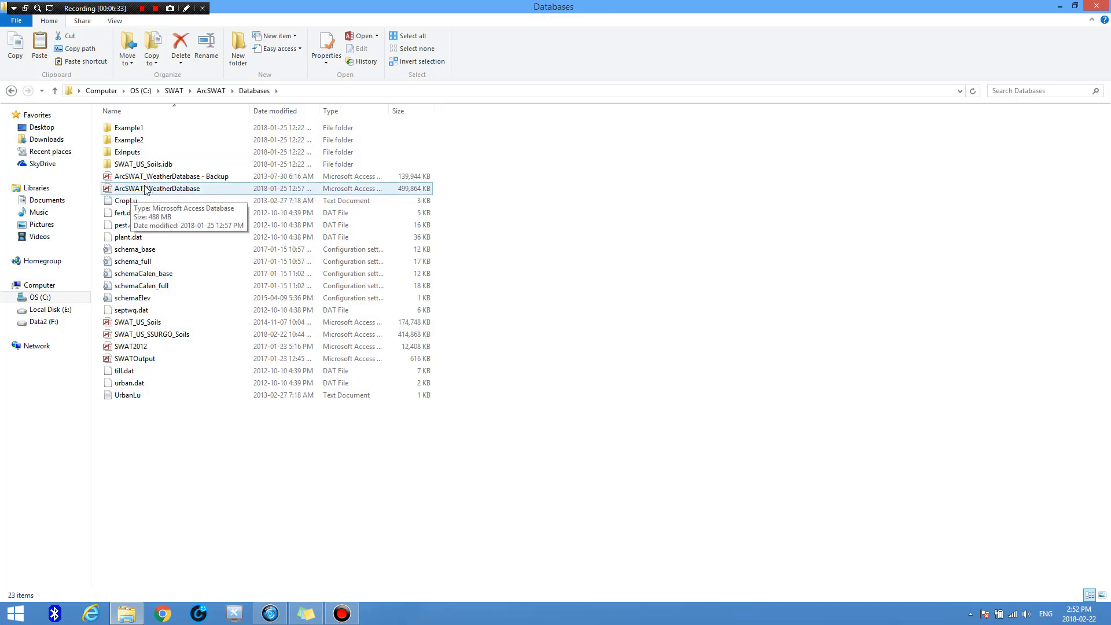
click(145, 190)
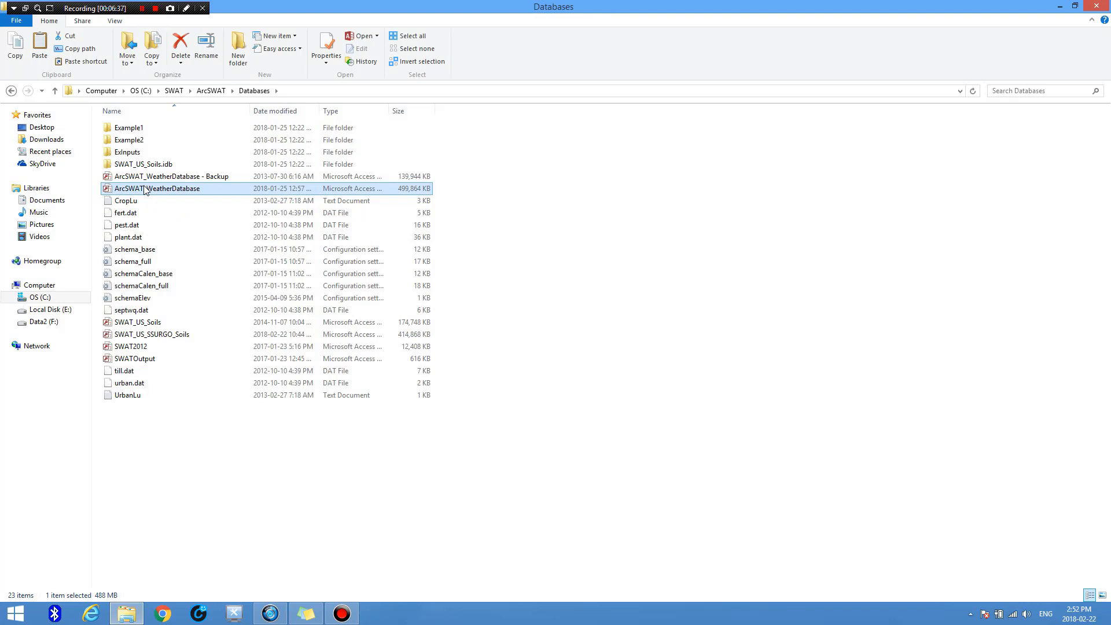
double_click(146, 190)
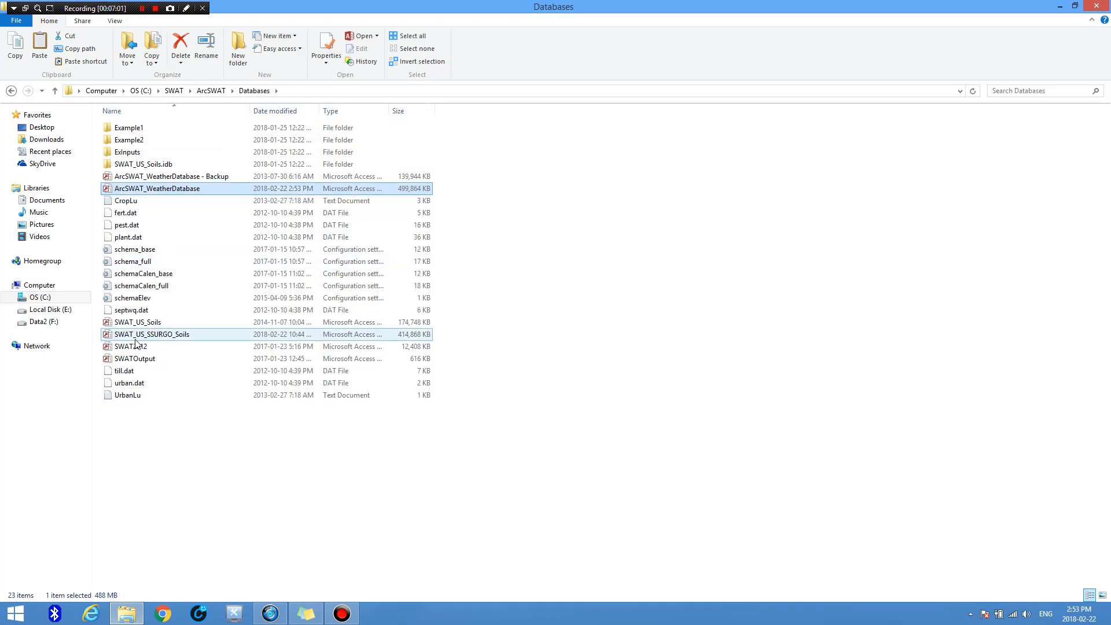
click(176, 336)
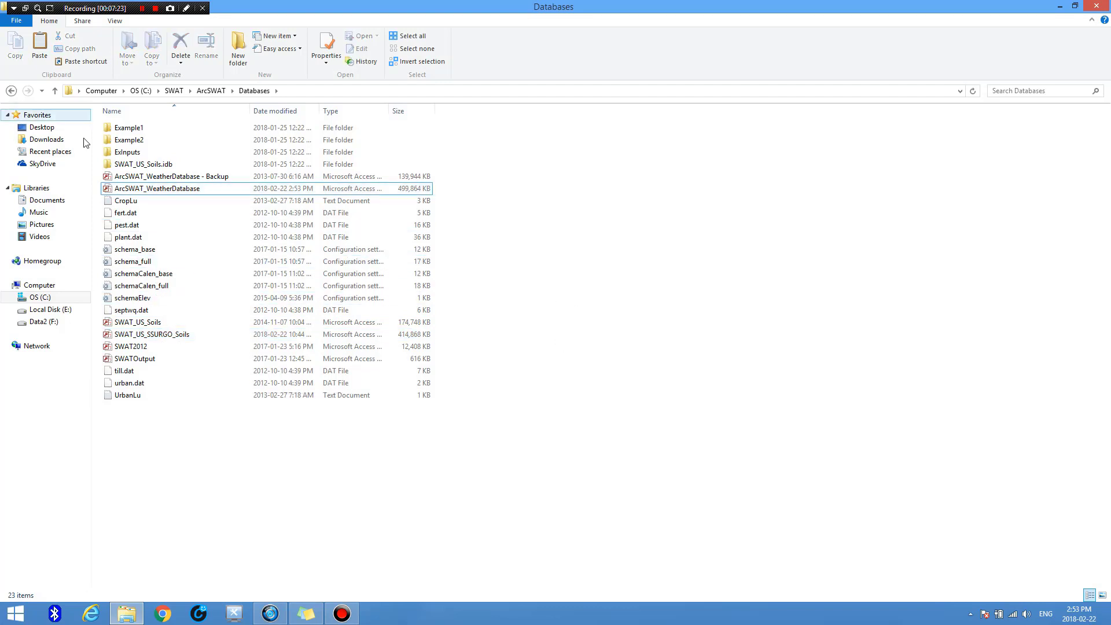
- Go back to the SWAT folder and open the Databases folder inside SWATEditor
click(11, 91)
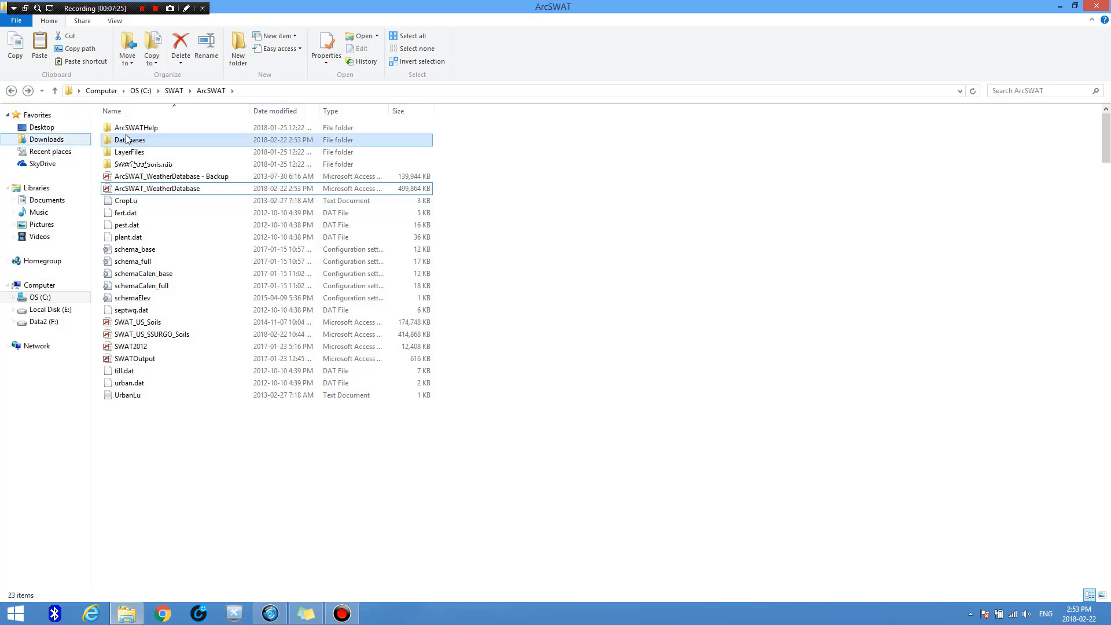
key(BackSpace)
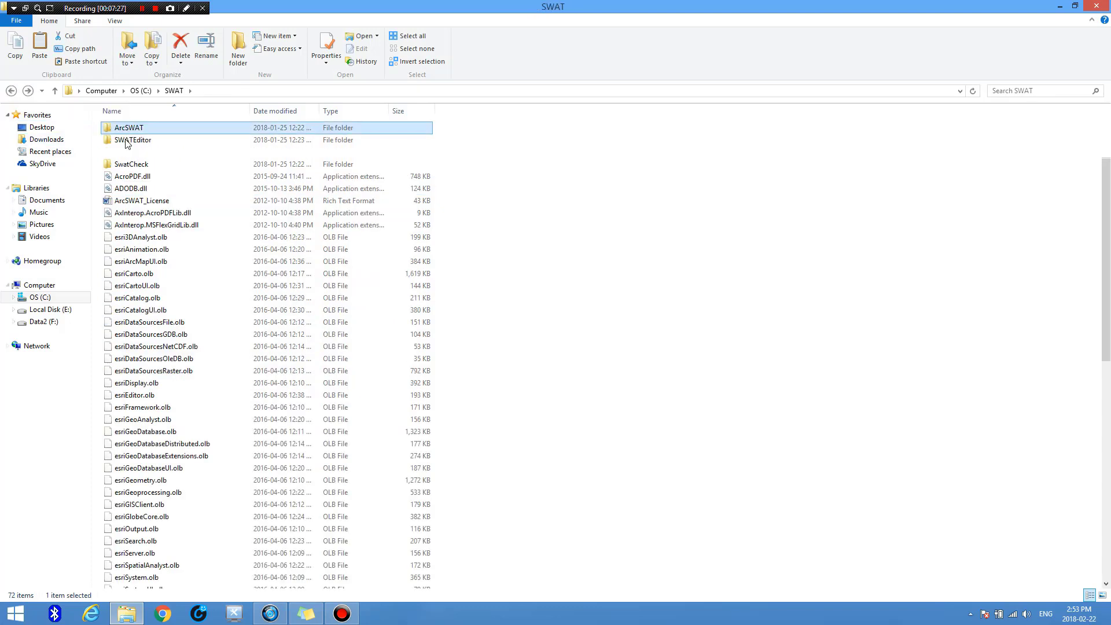
double_click(128, 140)
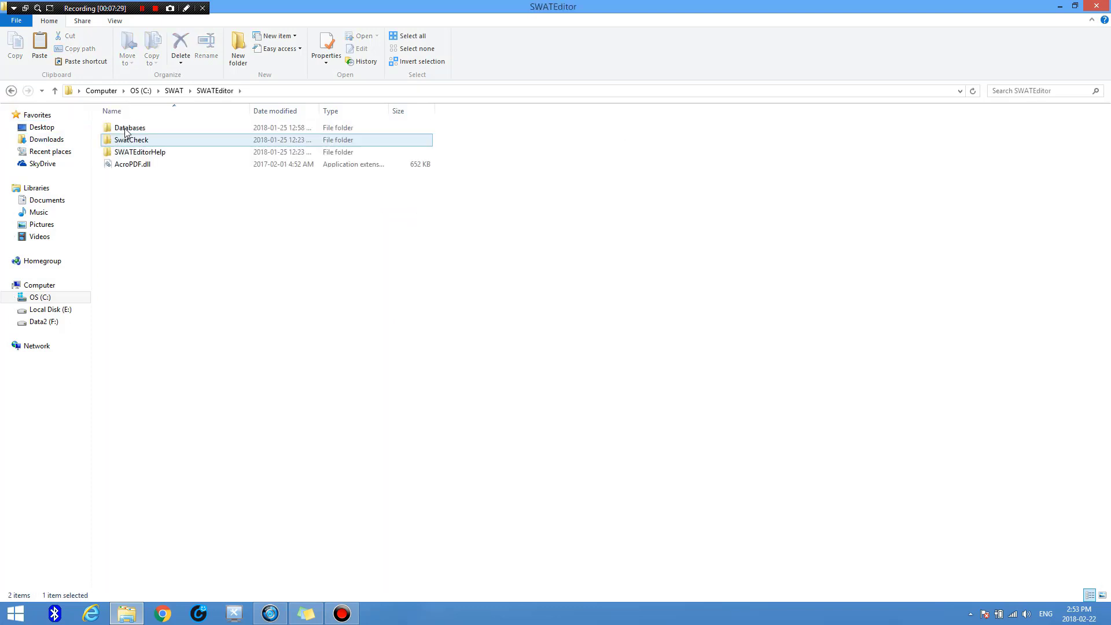
double_click(126, 129)
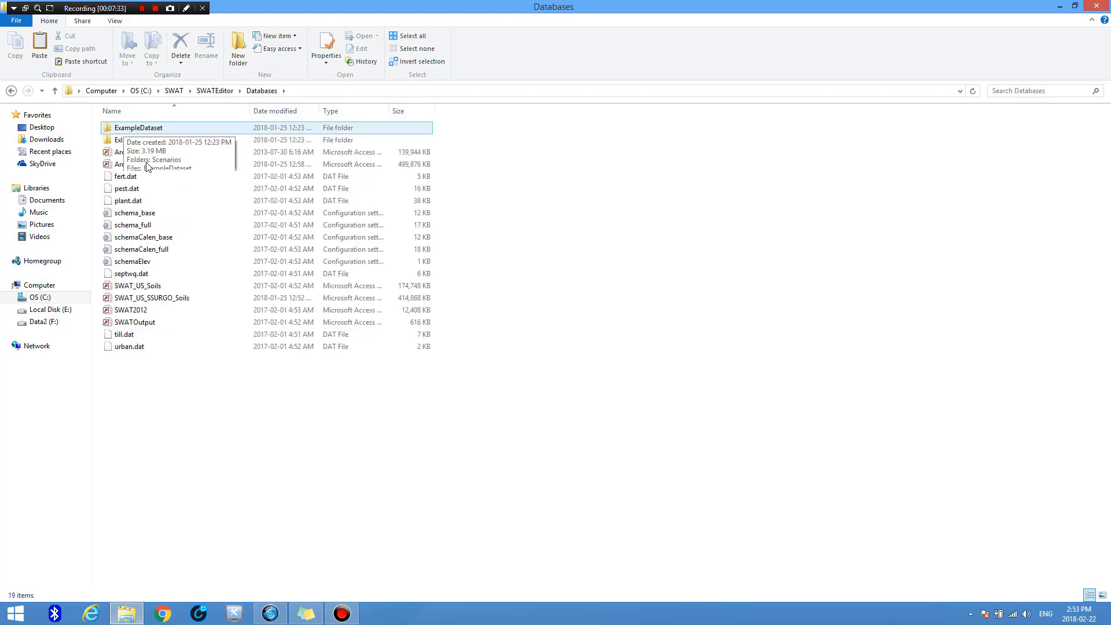
- Inspect the ArcSWAT_WeatherDatabase and SWAT_US_SSURGO_Soils databases in the SWATEditor Databases folder, and return to the desktop
key(p)
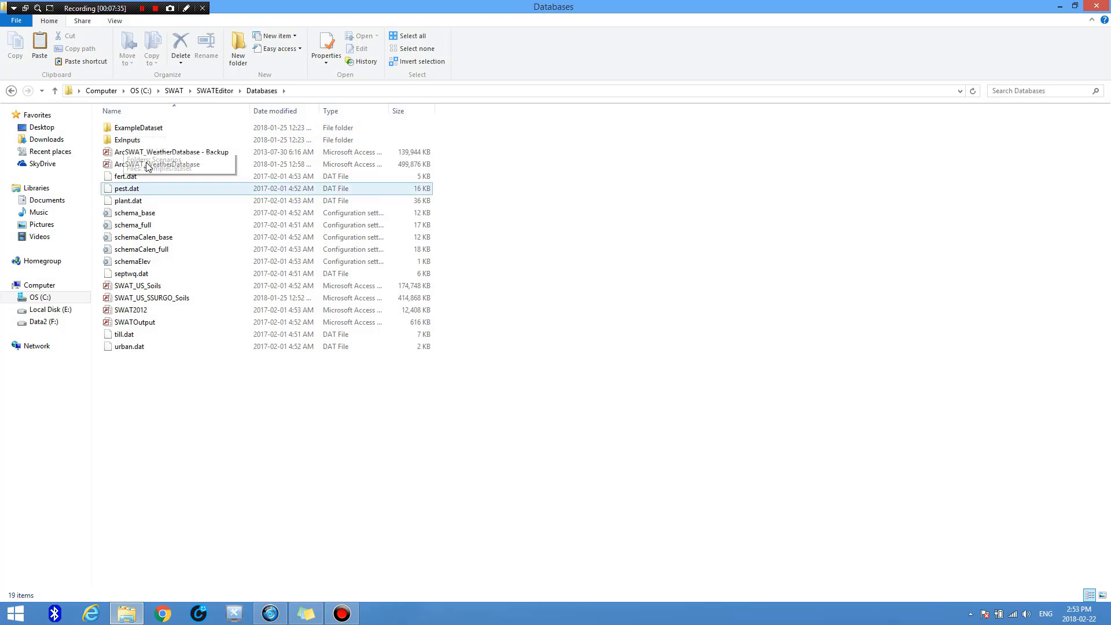
click(148, 167)
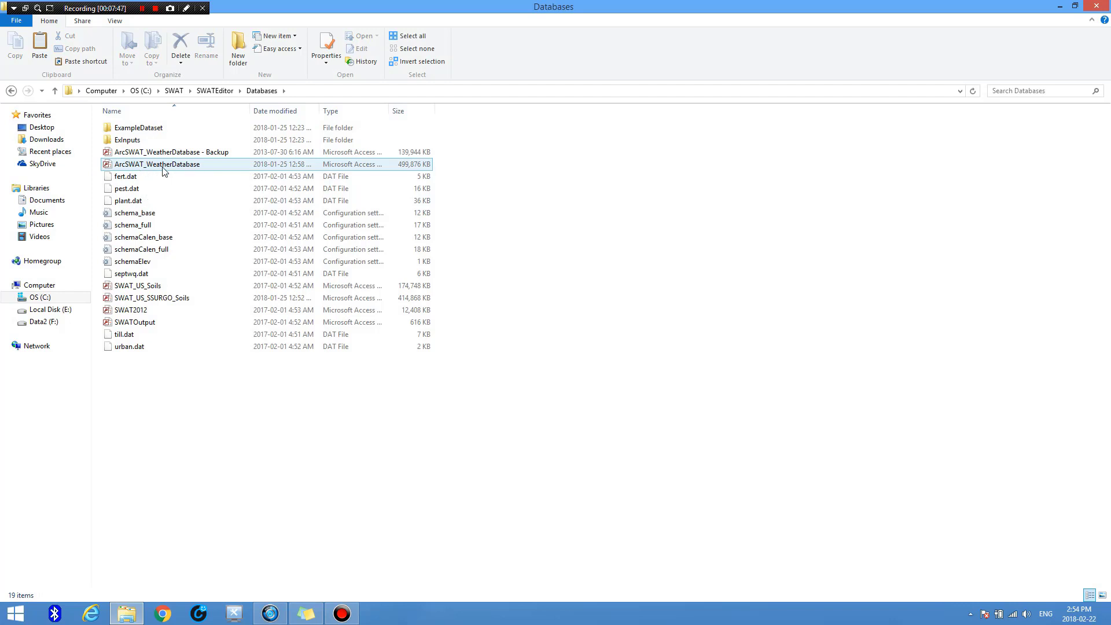
double_click(168, 164)
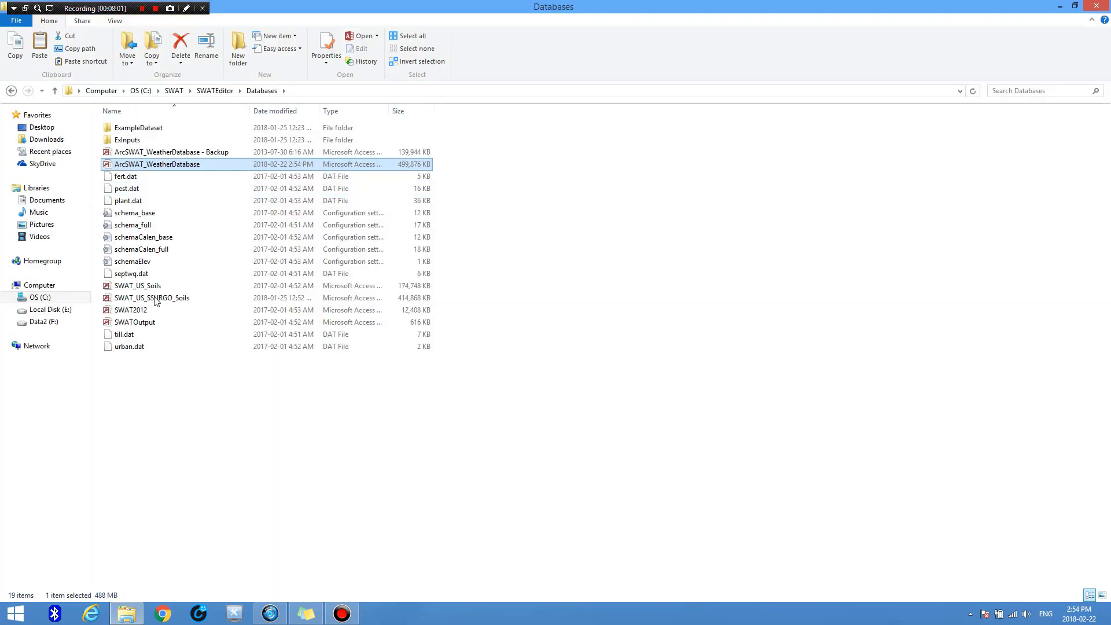
click(155, 298)
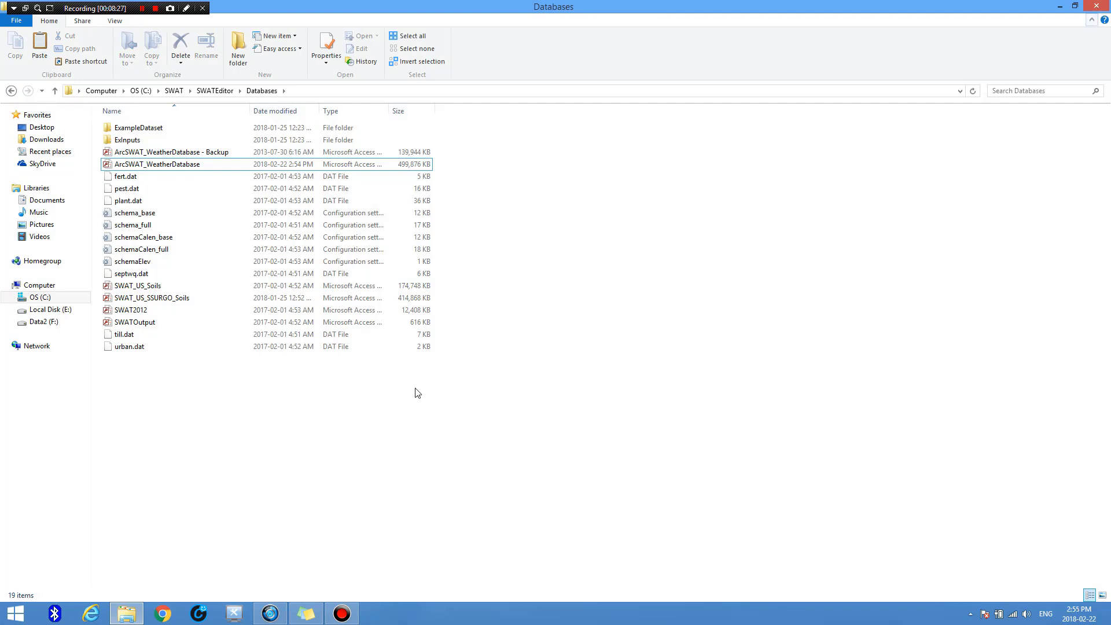
key(super+d)
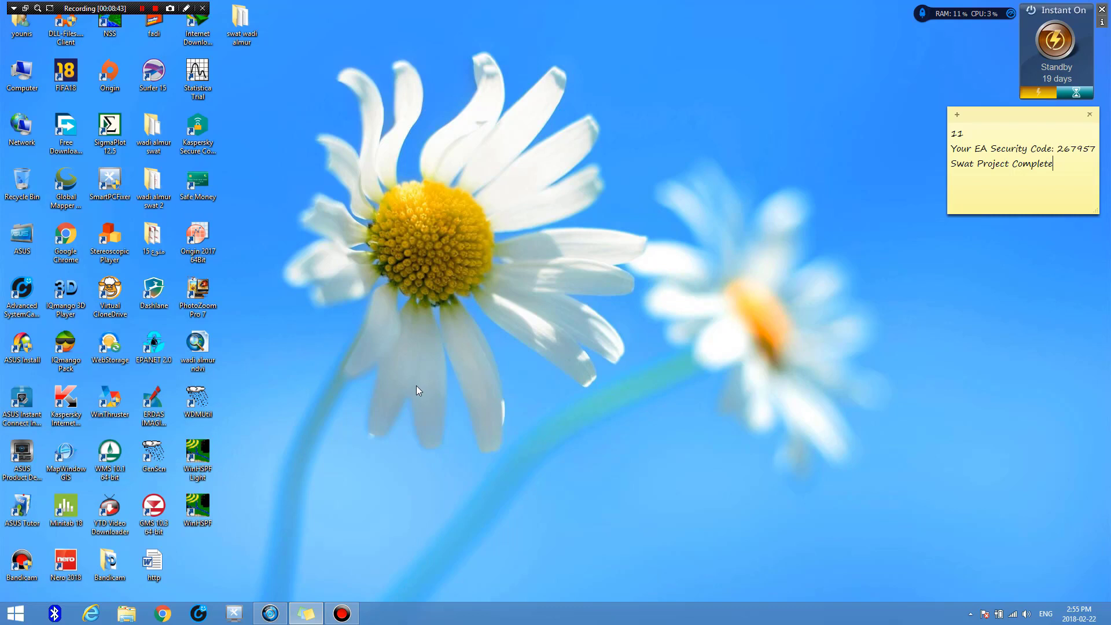
click(155, 565)
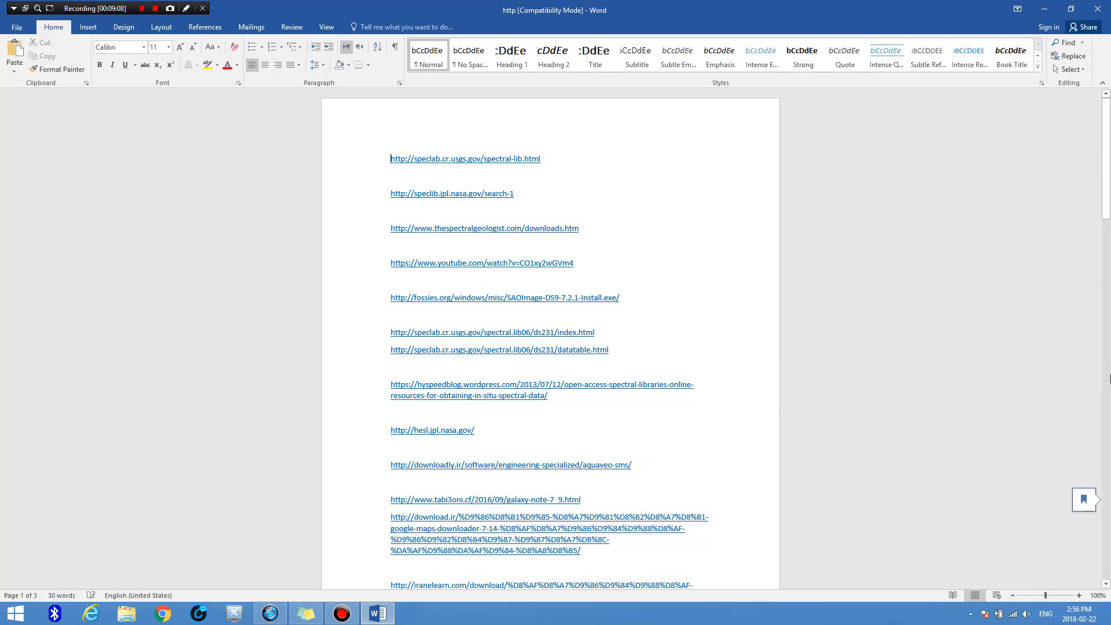
drag(1110, 378, 443, 349)
scroll(443, 349, down, 9)
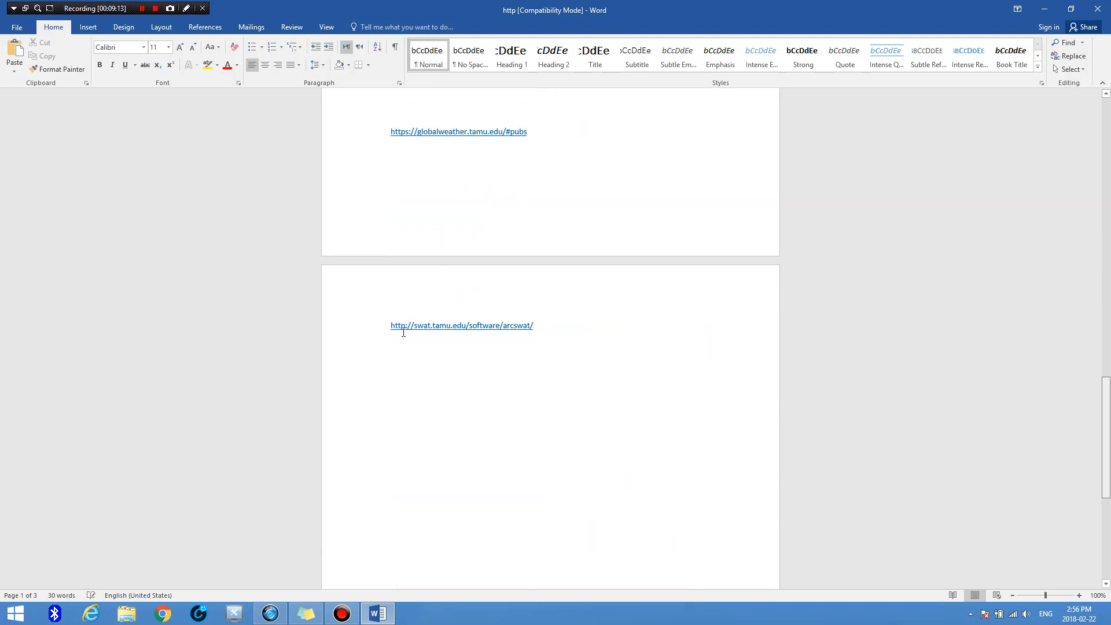
scroll(404, 333, down, 1)
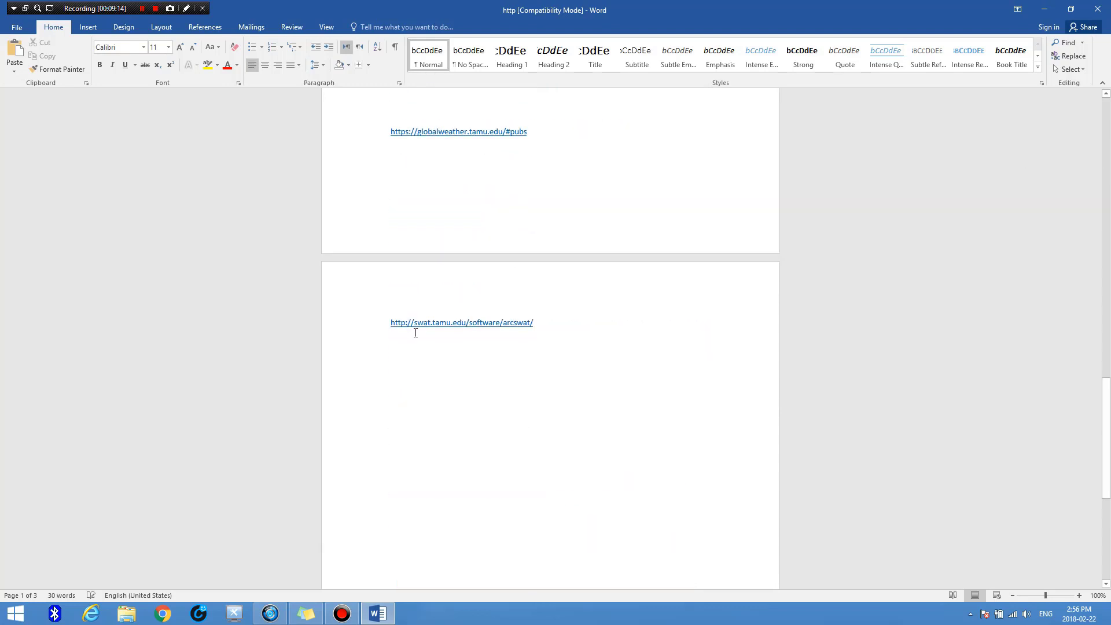
ctrl+click(476, 323)
ctrl+click(477, 323)
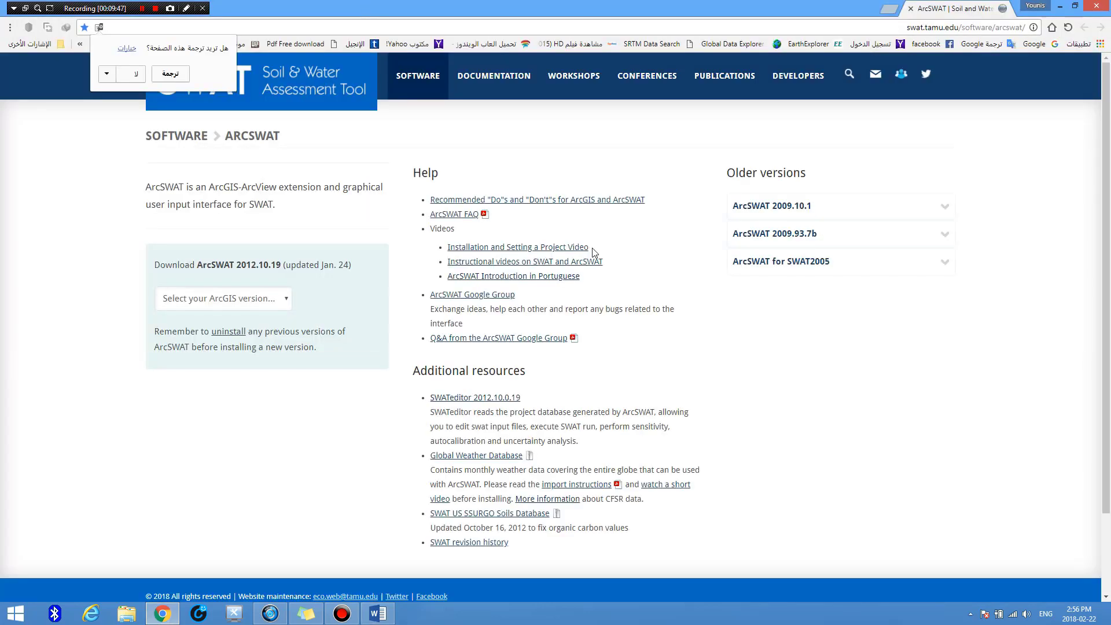
- Dismiss the page translation offer and locate the Global Weather Database download link under Additional resources
click(611, 262)
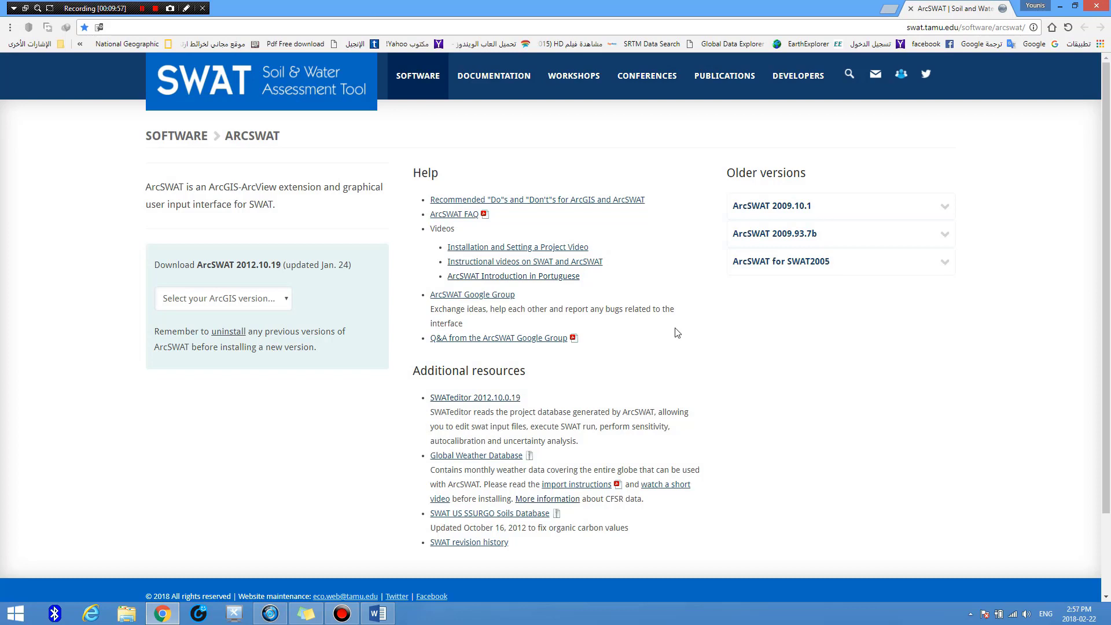
click(493, 459)
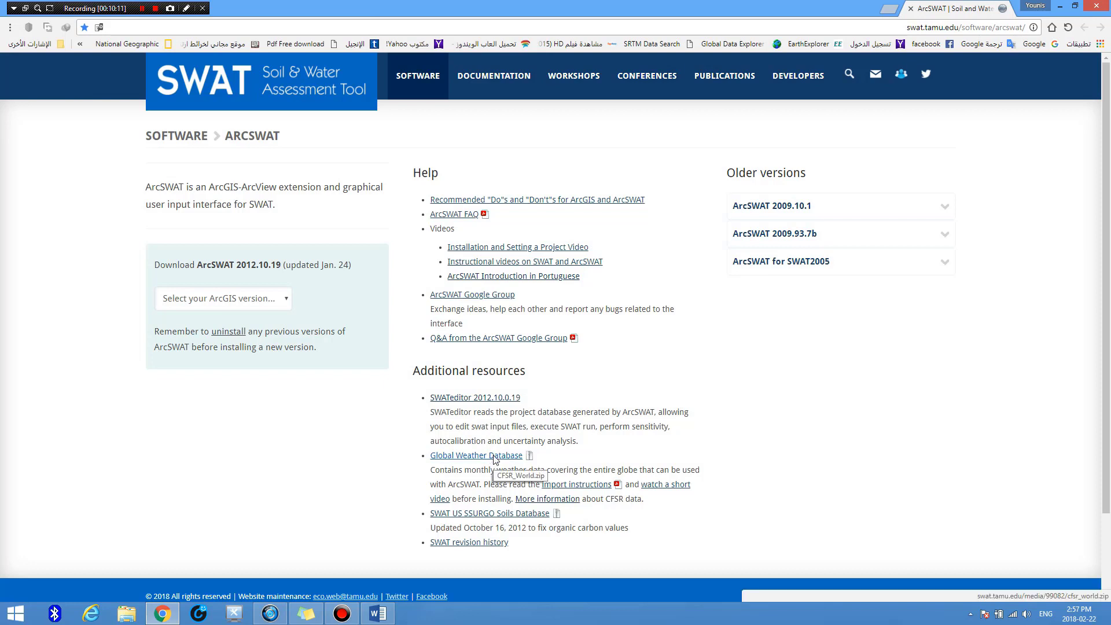
- Check the download details of cfsr_world.zip from the Global Weather Database link, and cancel the download
click(495, 455)
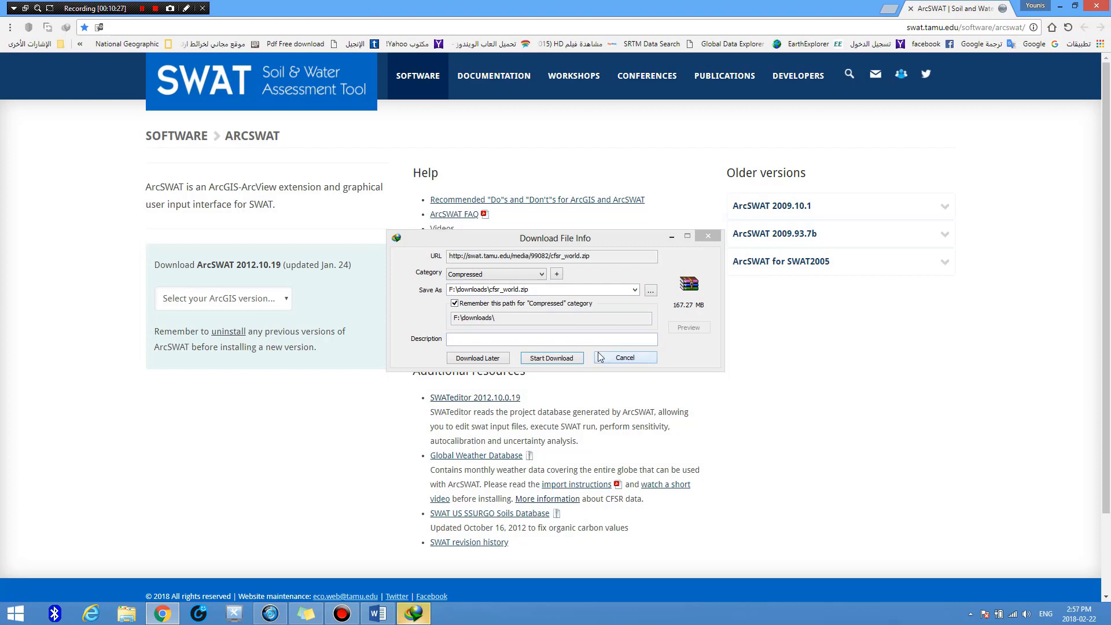
key(Escape)
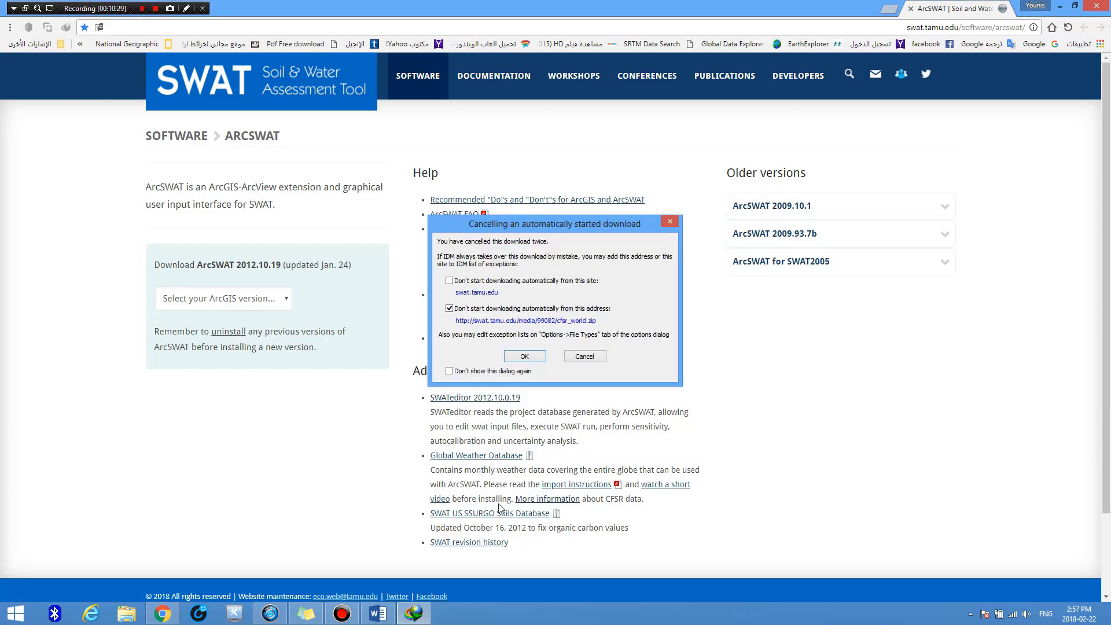
key(Return)
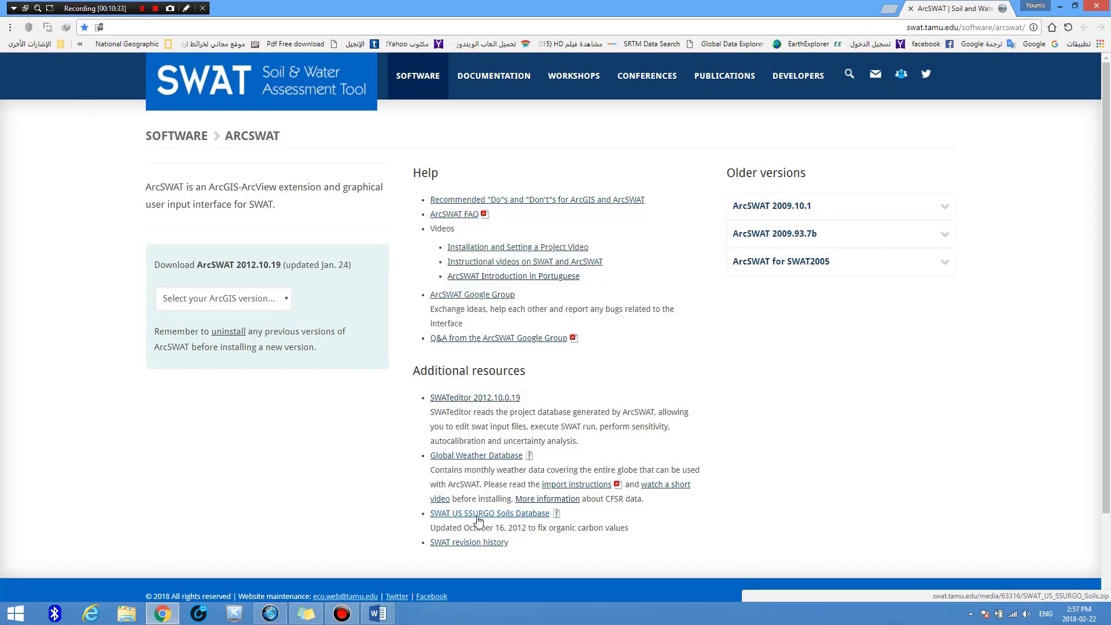
- Check the download details of SWAT_US_SSURGO_Soils.zip from the SWAT US SSURGO Soils Database link, and cancel the download
click(517, 515)
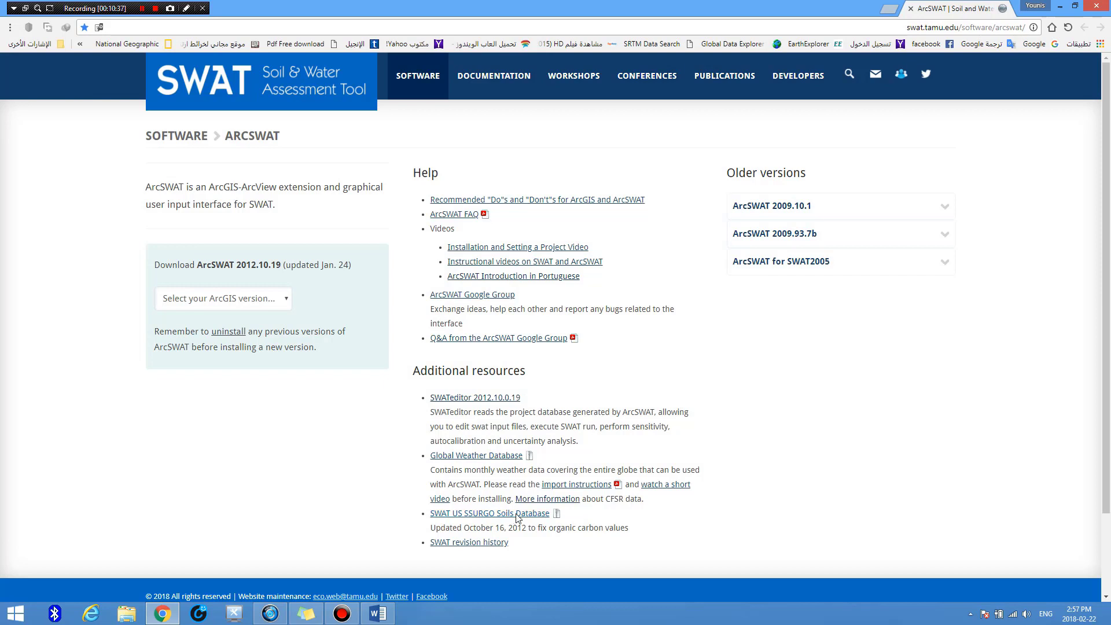
click(517, 517)
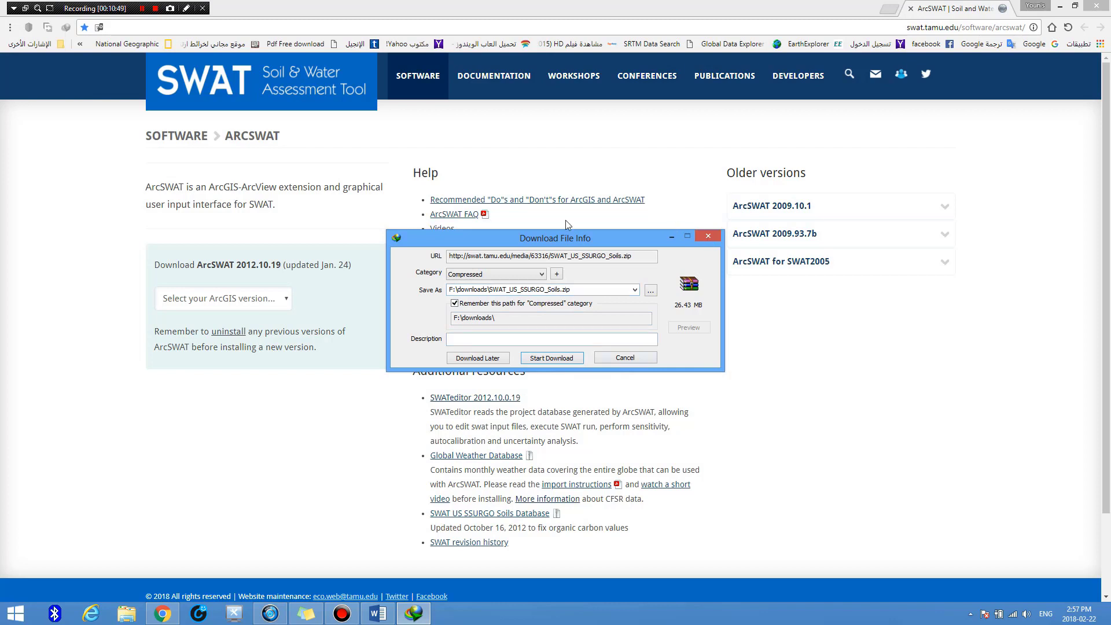
key(Escape)
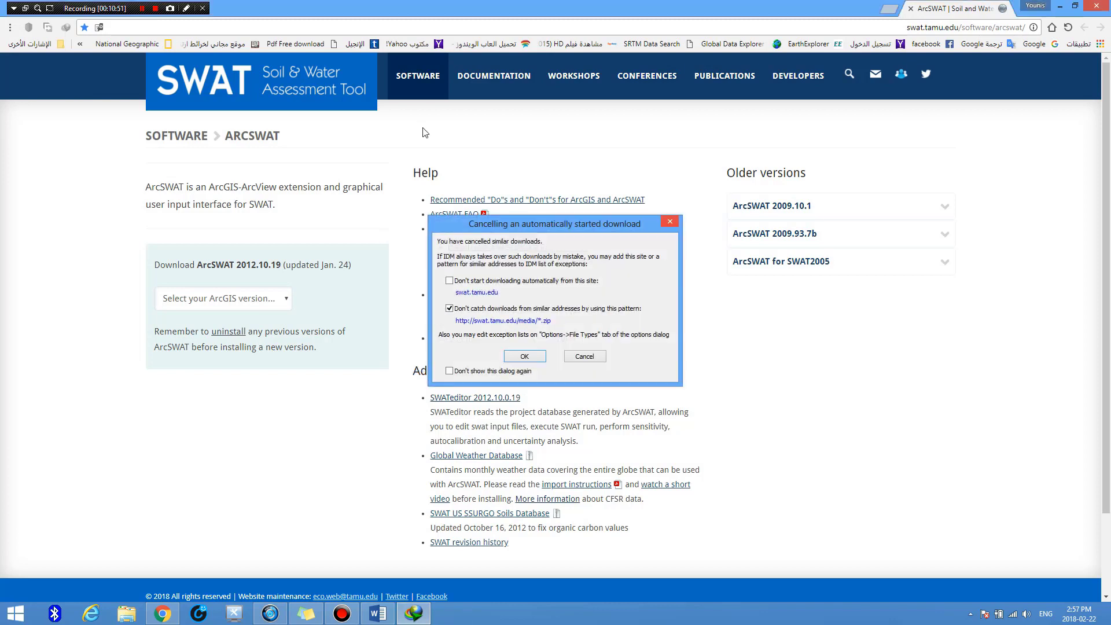
key(Return)
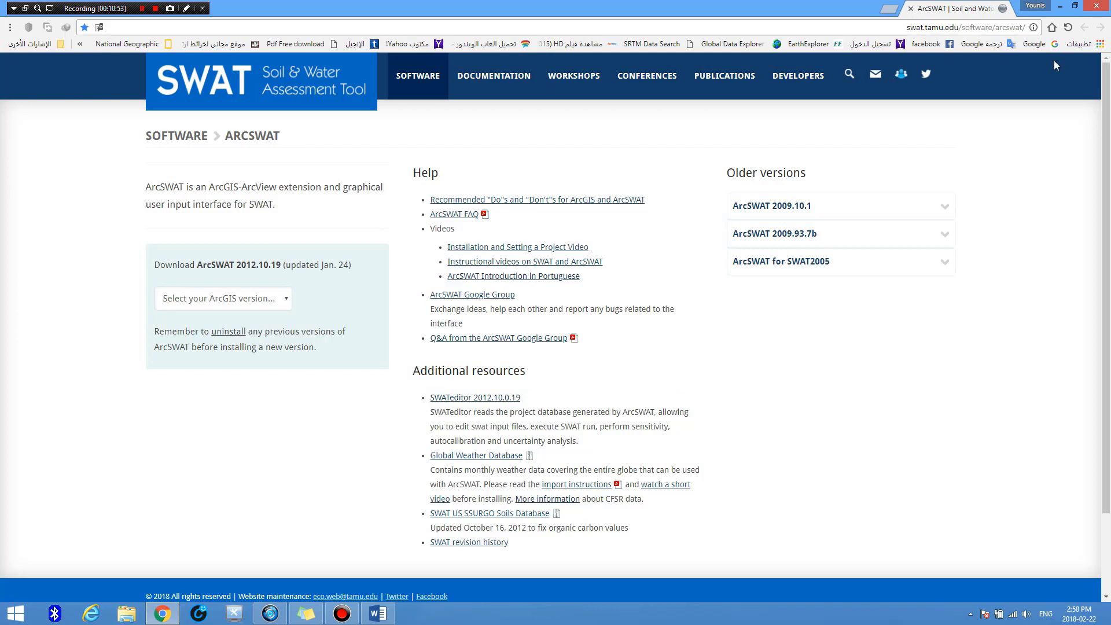
- Close the ArcSWAT web page and return to the desktop
click(1099, 6)
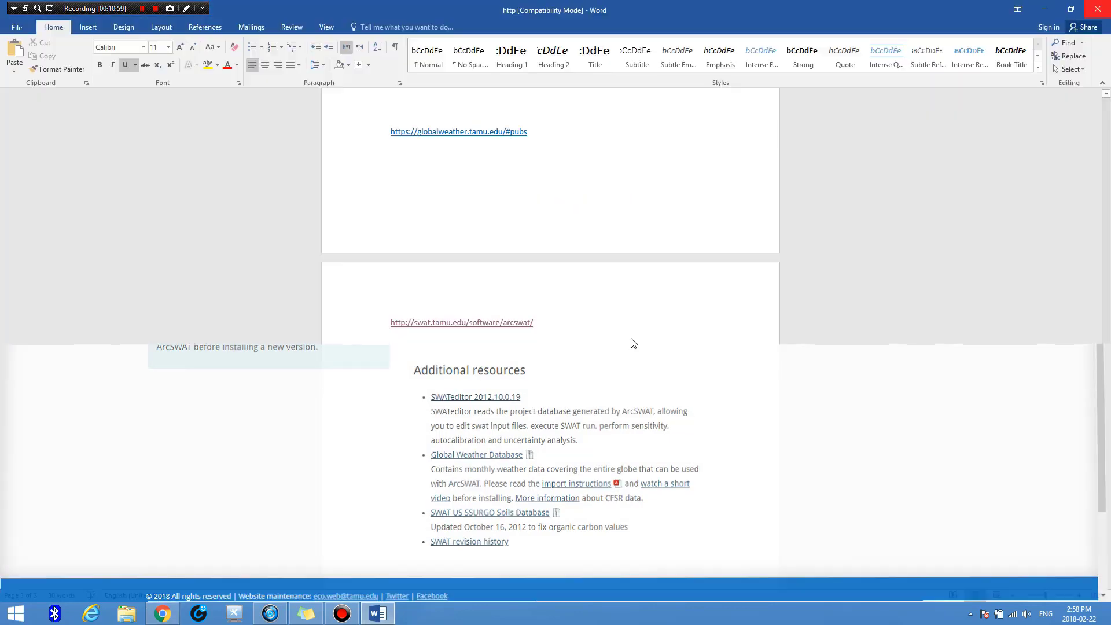
key(super+d)
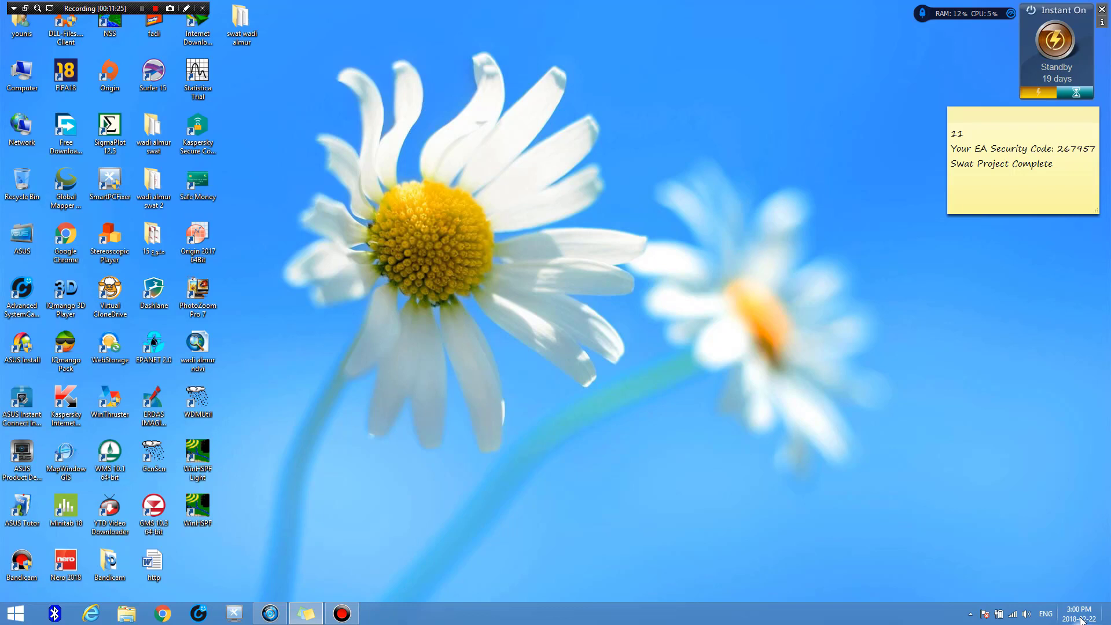
- Open the date format customization through the calendar settings of the Windows date and time settings
click(1081, 619)
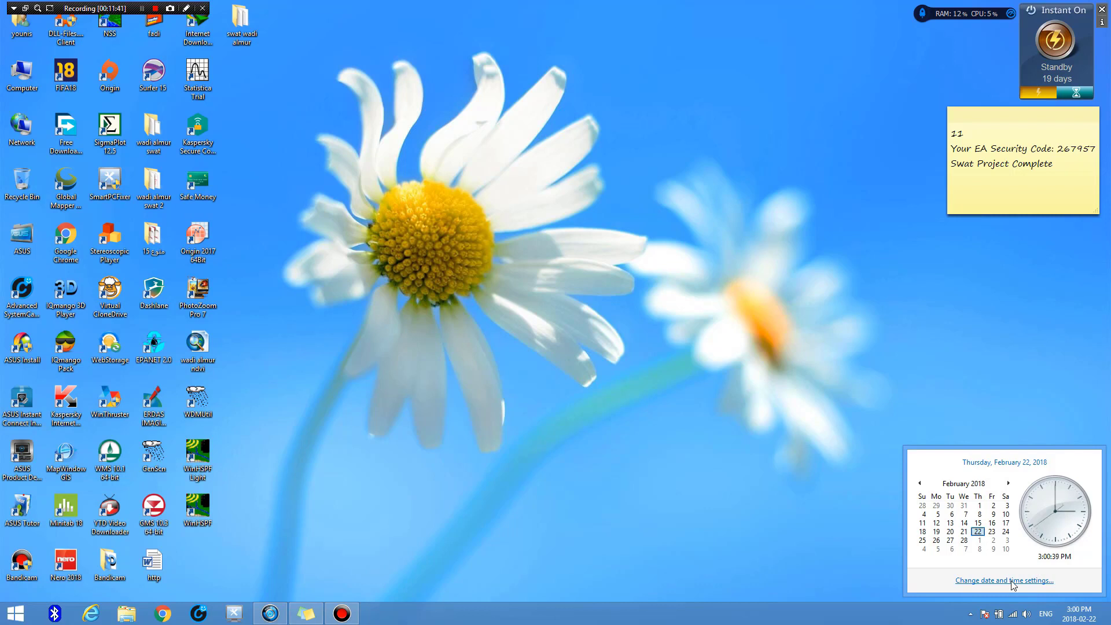
click(1013, 582)
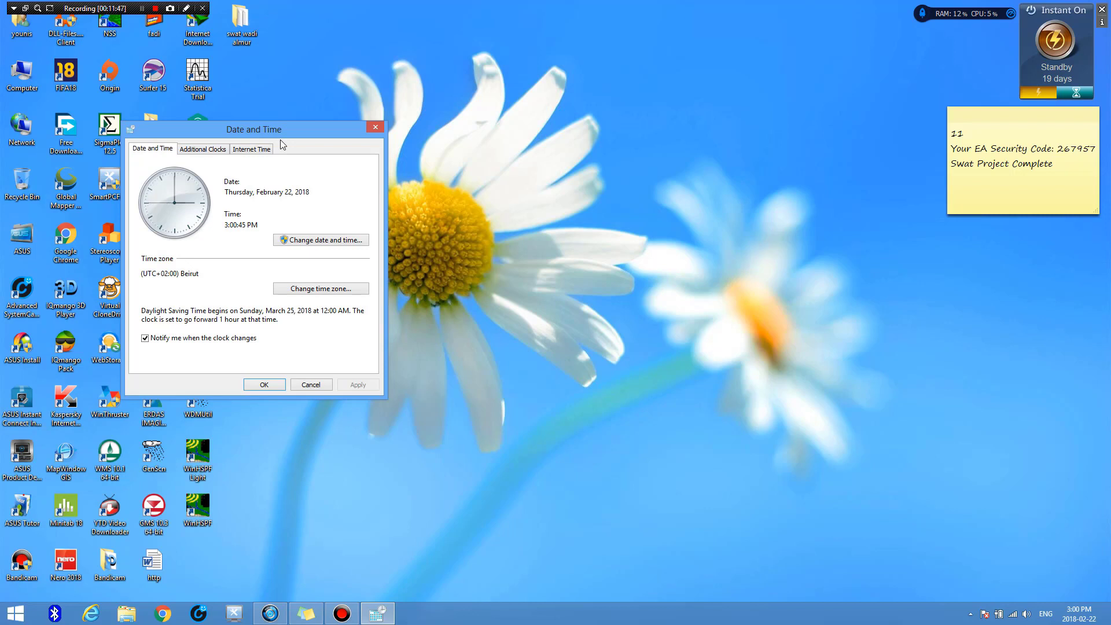
click(329, 241)
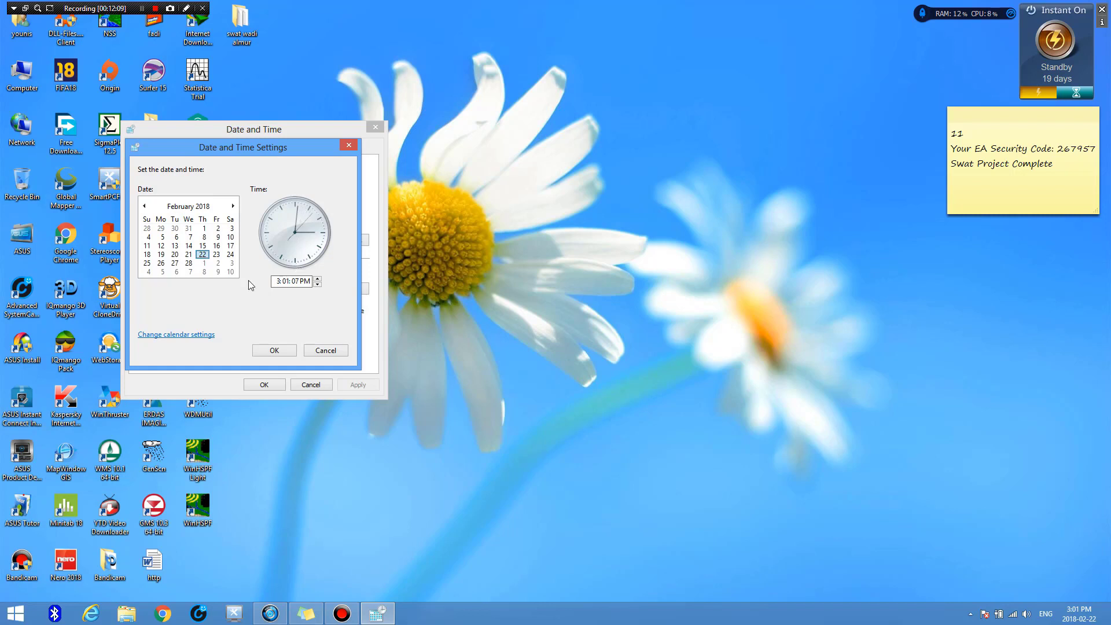
click(181, 336)
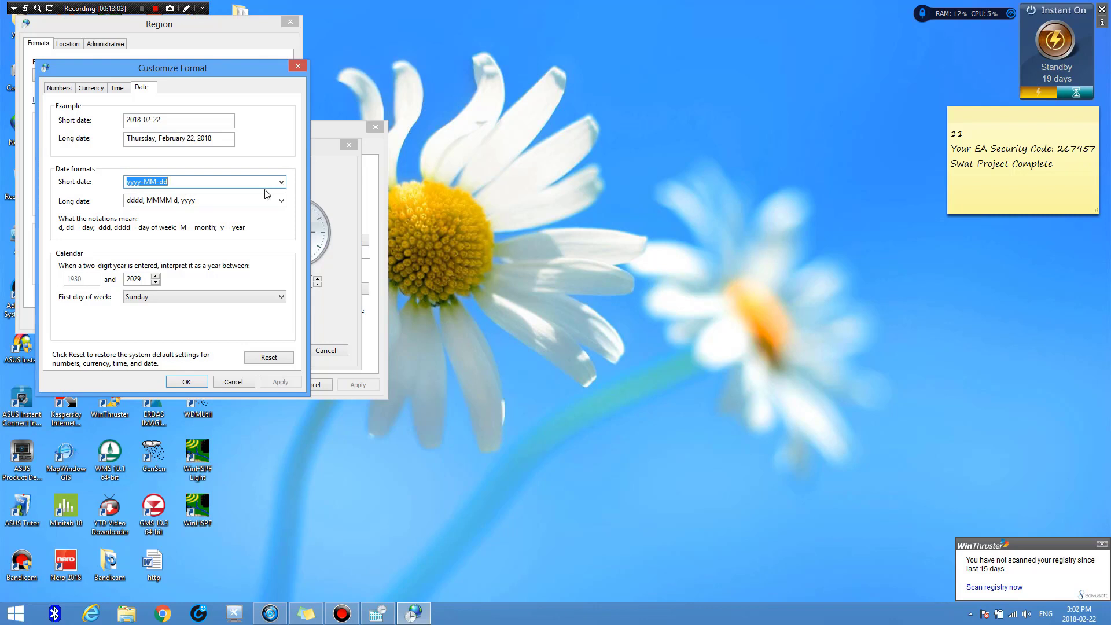
- Review the short date formats in the date customization, keep yyyy-MM-dd, and accept the format settings
key(alt+Down)
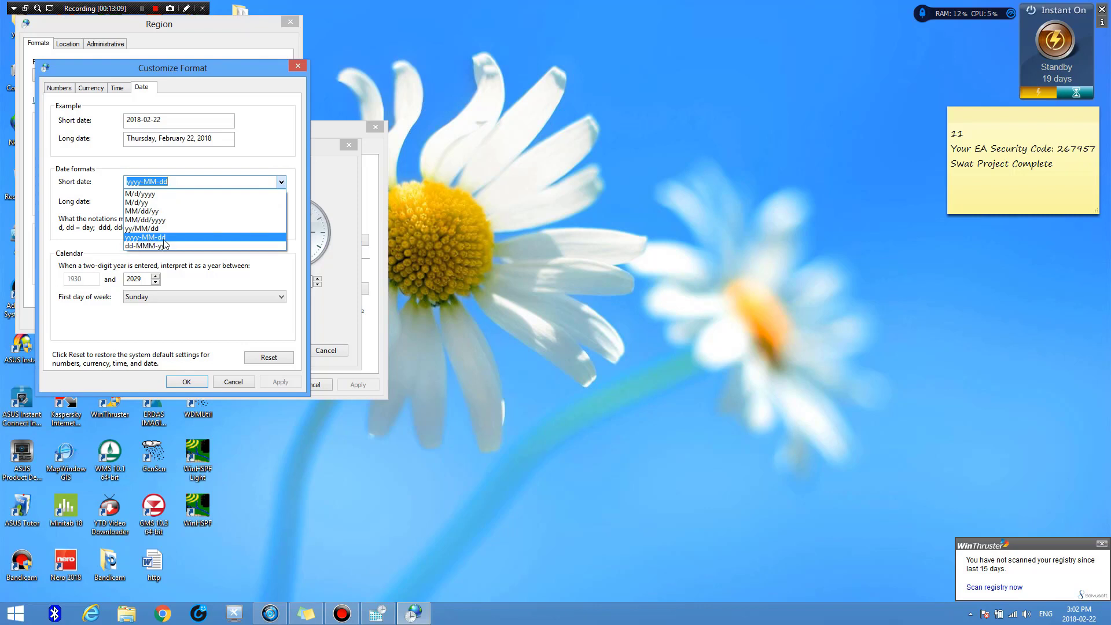
click(282, 182)
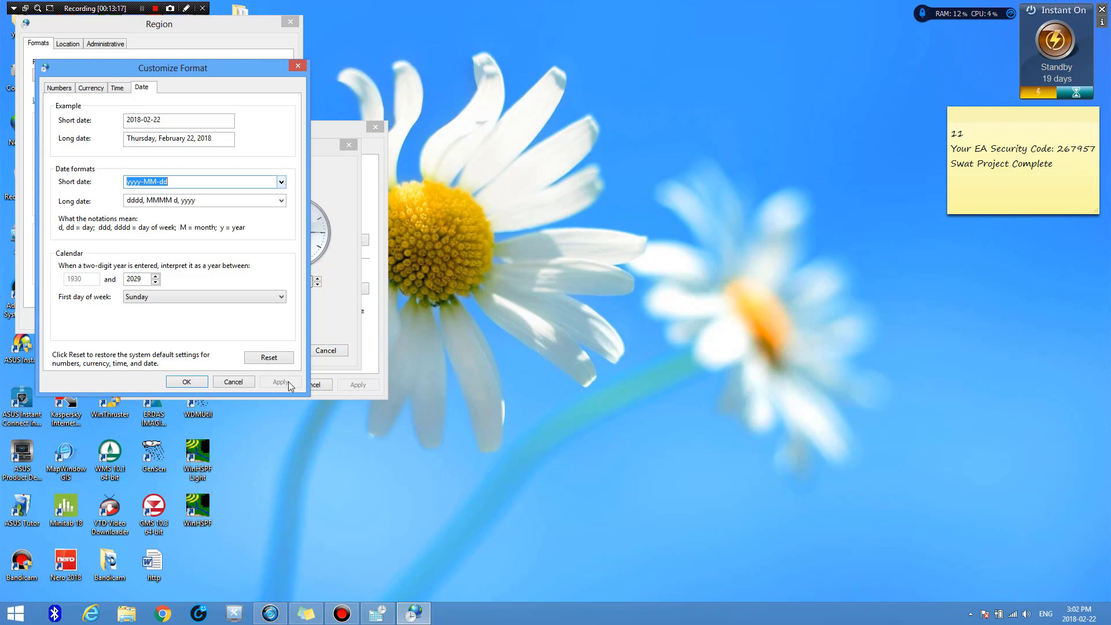
click(188, 383)
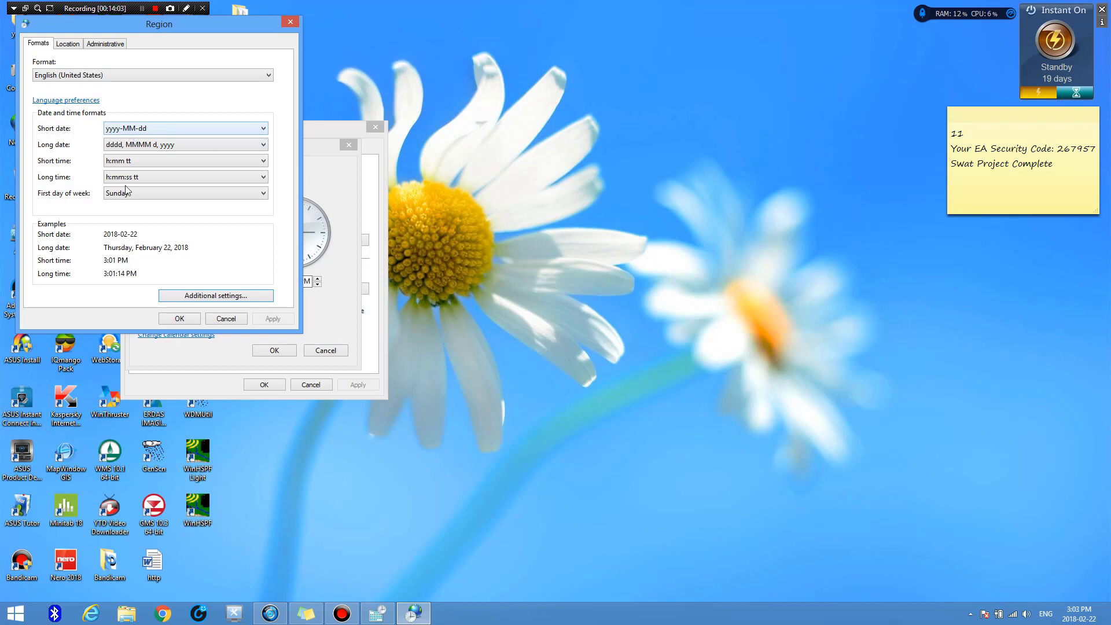
- Keep yyyy-MM-dd as the short date in the Region formats, and accept the remaining date and time dialogs
key(alt+Down)
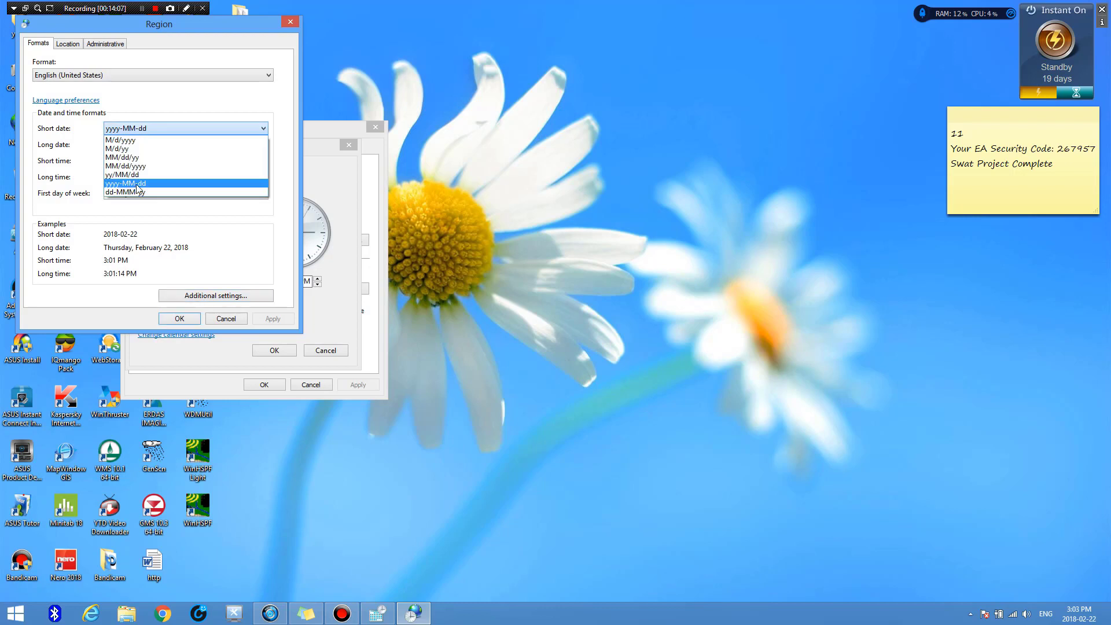
click(264, 129)
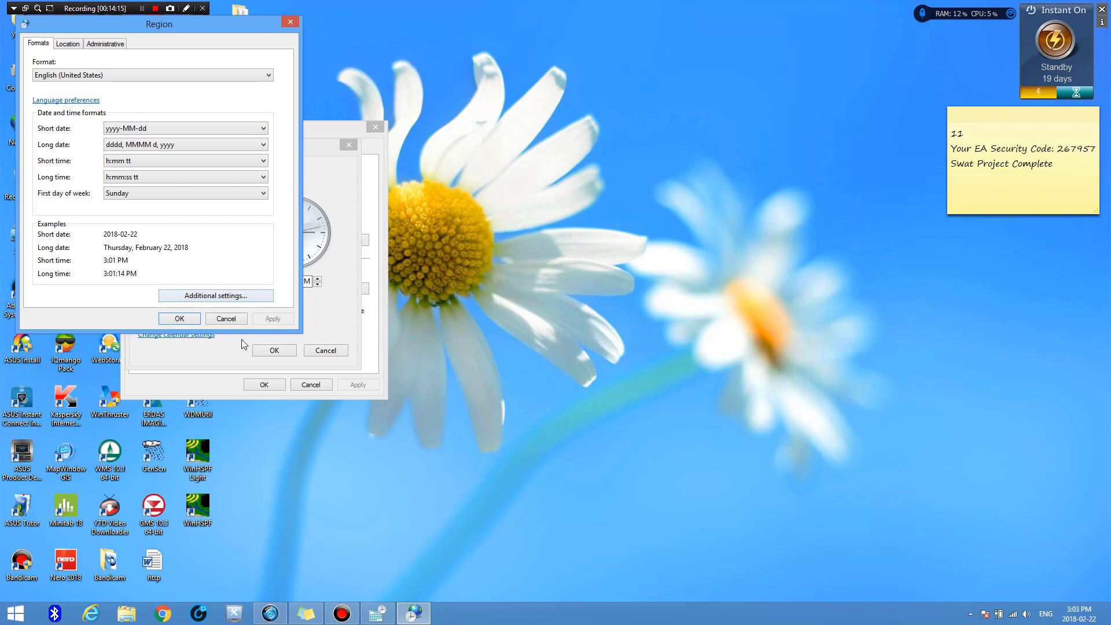
click(275, 354)
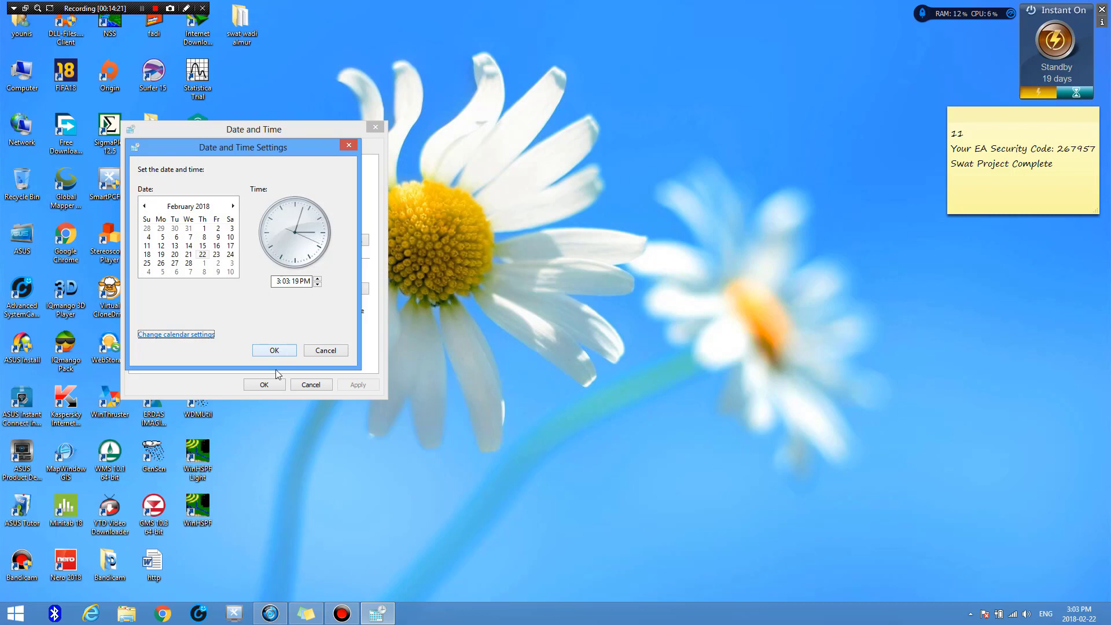
key(Return)
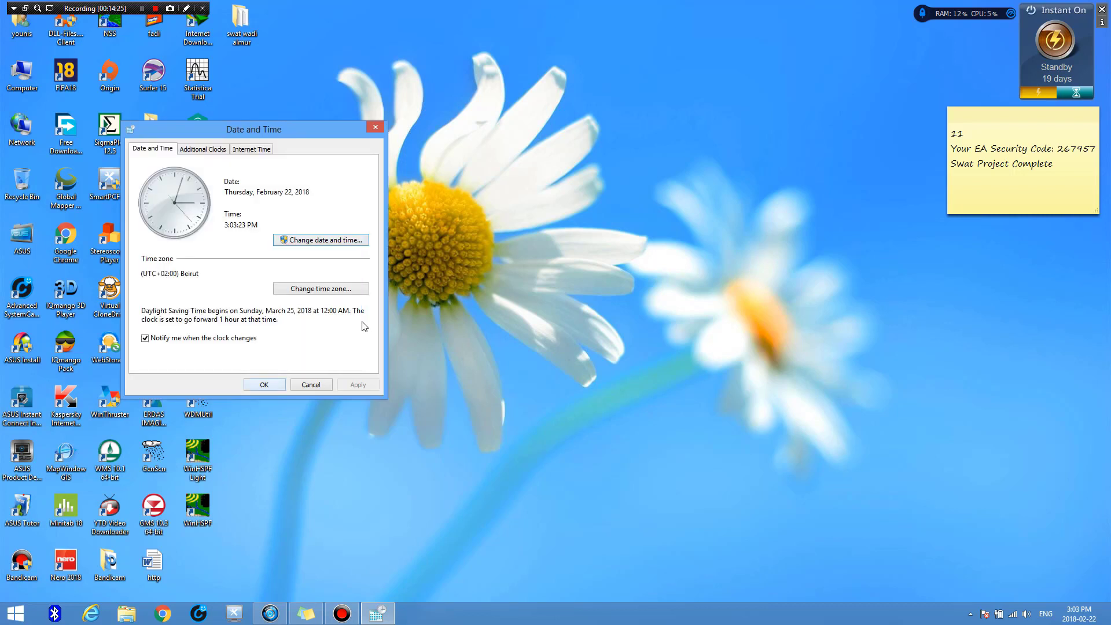
key(Return)
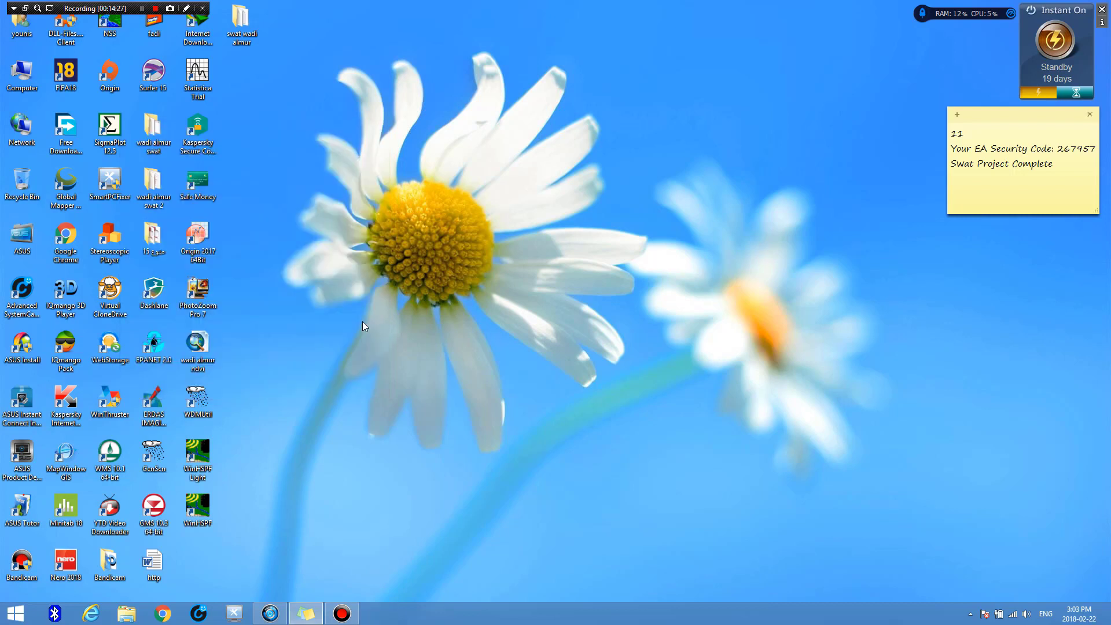